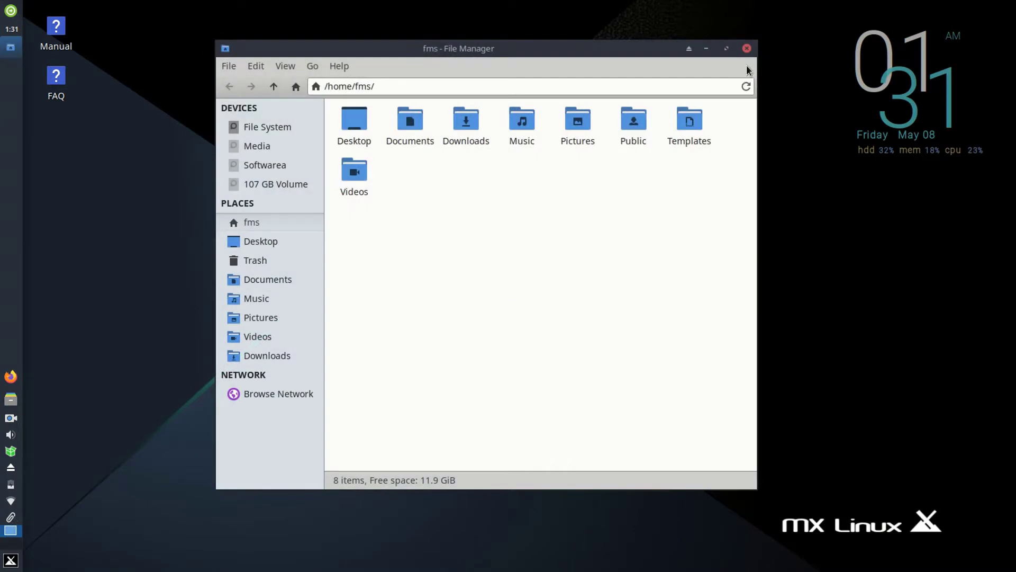
- Close the open file manager and Firefox windows
{"action": "left_click", "coordinate": [747, 49]}
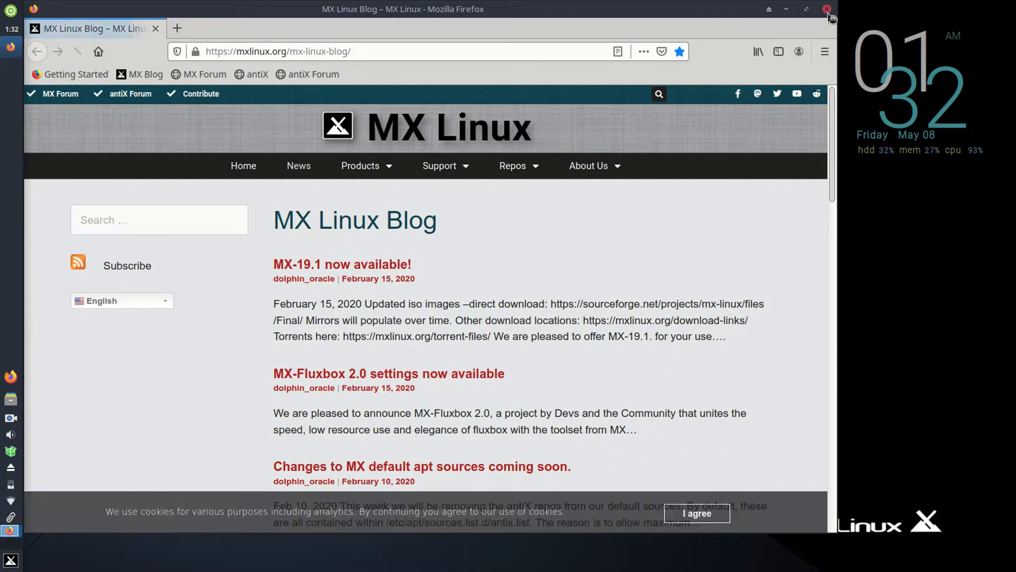
{"action": "left_click", "coordinate": [826, 10]}
- Look through the desktop settings, covering the available wallpapers and the menu and icon options, and close them
{"action": "right_click", "coordinate": [488, 141]}
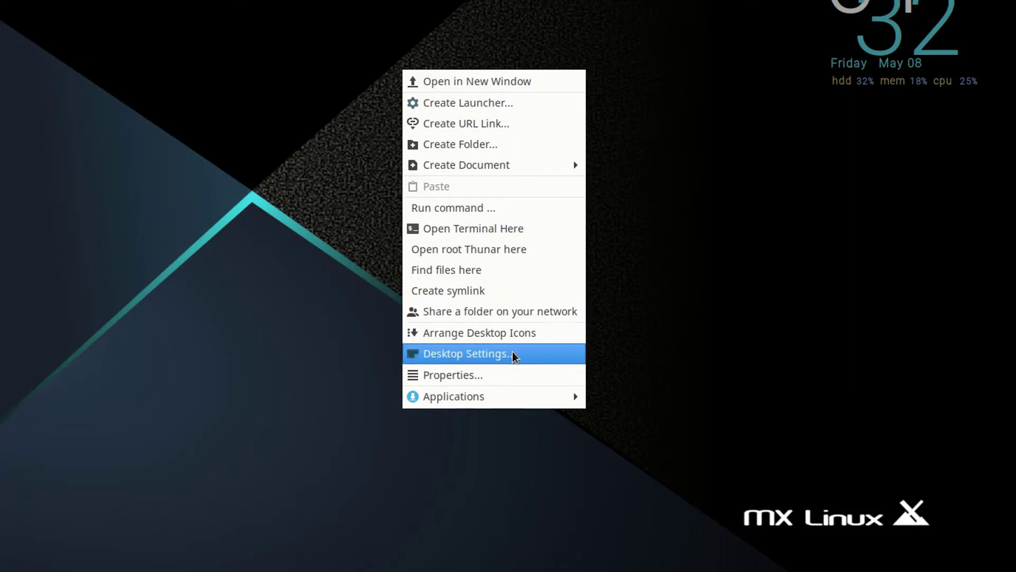
{"action": "left_click", "coordinate": [487, 360]}
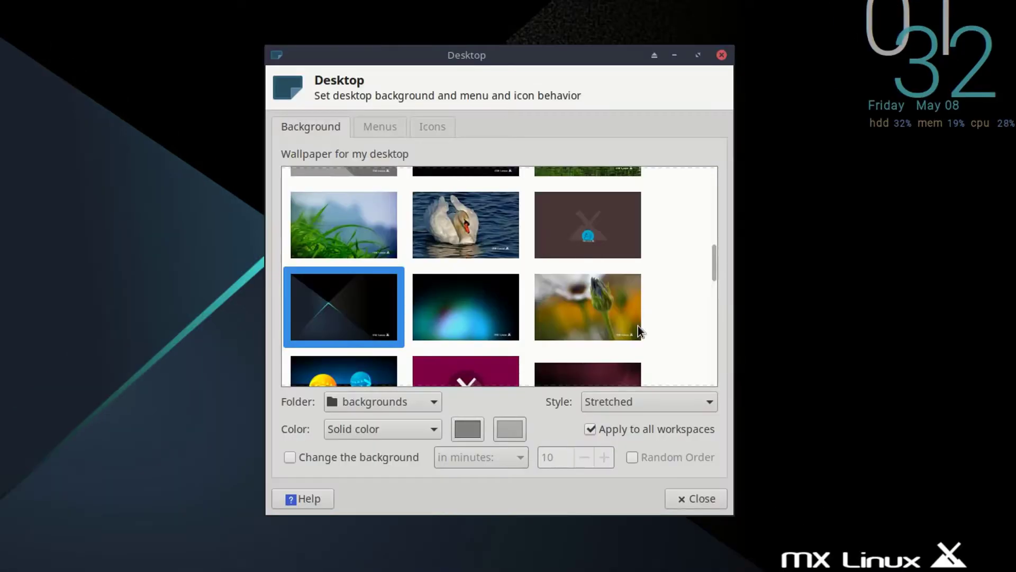
{"action": "scroll", "coordinate": [639, 331], "scroll_direction": "down", "scroll_amount": 2}
{"action": "scroll", "coordinate": [639, 331], "scroll_direction": "down", "scroll_amount": 5}
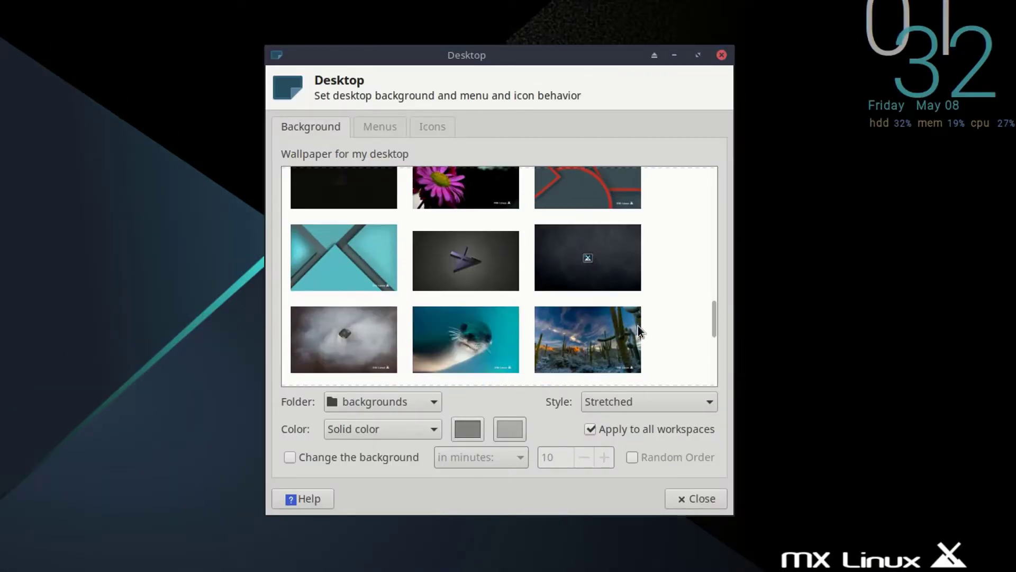
{"action": "scroll", "coordinate": [639, 331], "scroll_direction": "down", "scroll_amount": 1}
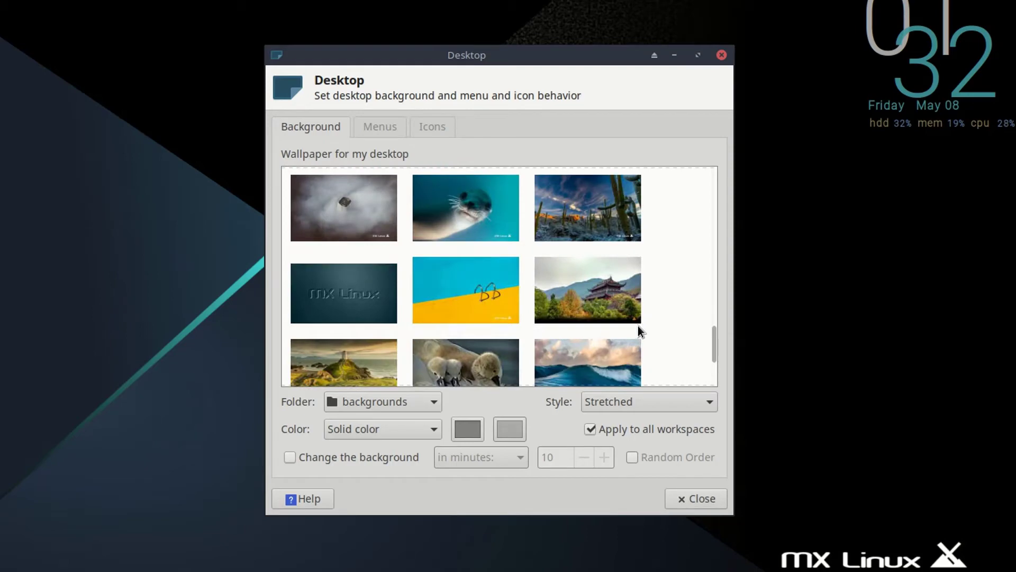
{"action": "left_click", "coordinate": [370, 126]}
{"action": "left_click", "coordinate": [431, 127]}
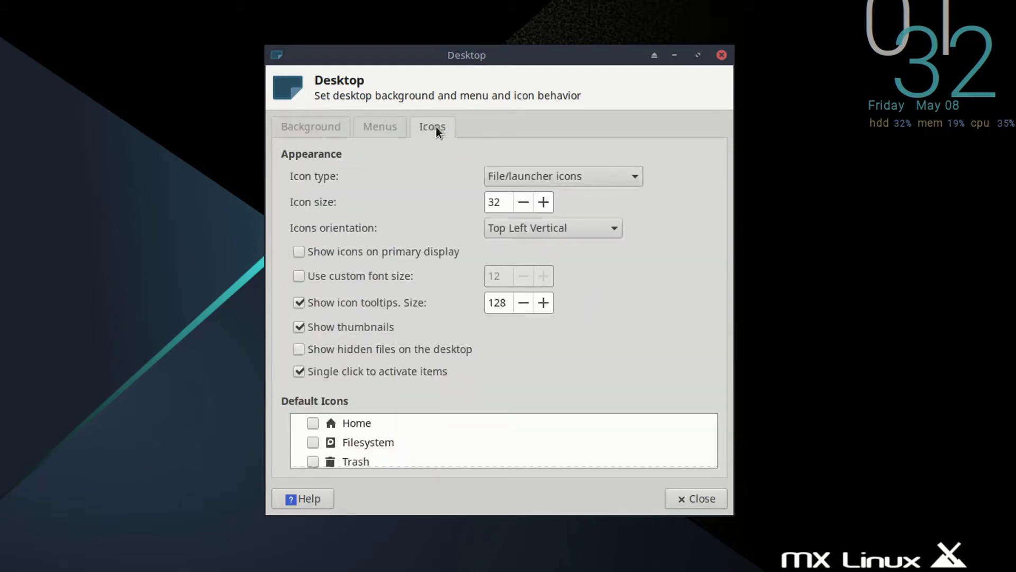
{"action": "left_click", "coordinate": [721, 55]}
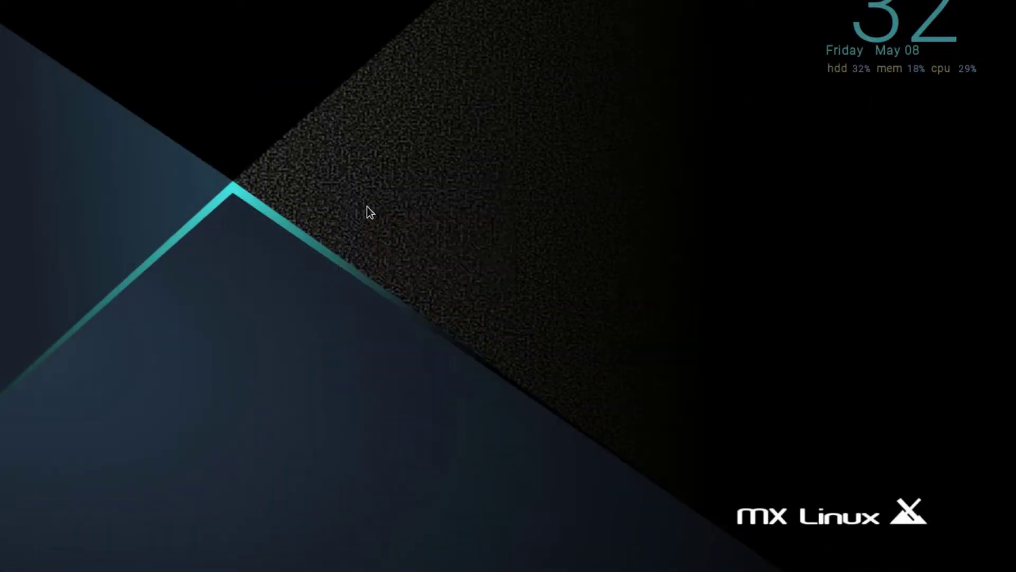
- Bring up and dismiss the Application Finder, look over the desktop's application categories, and choose Log Out
{"action": "key", "text": "alt+F2"}
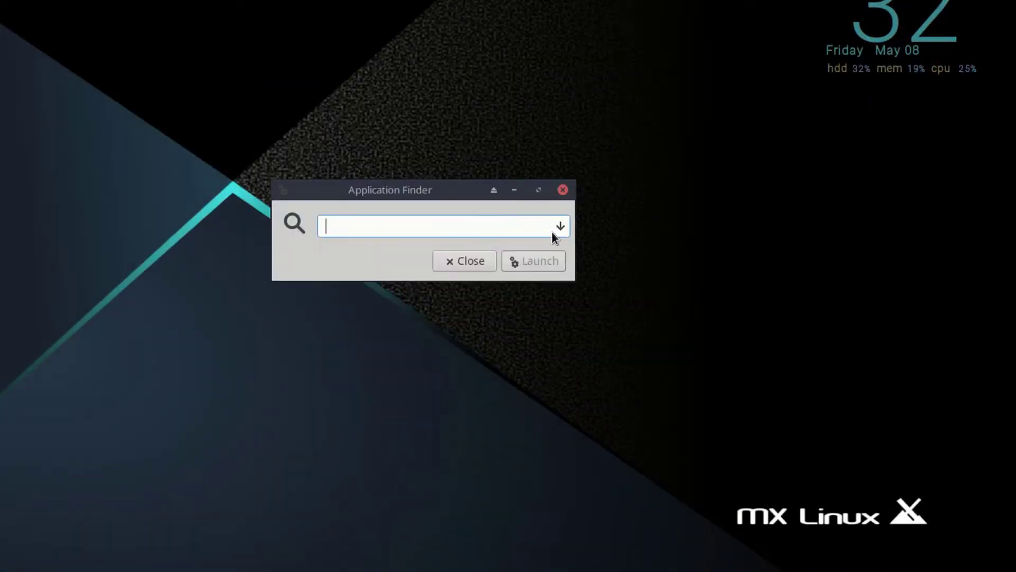
{"action": "left_click", "coordinate": [471, 261]}
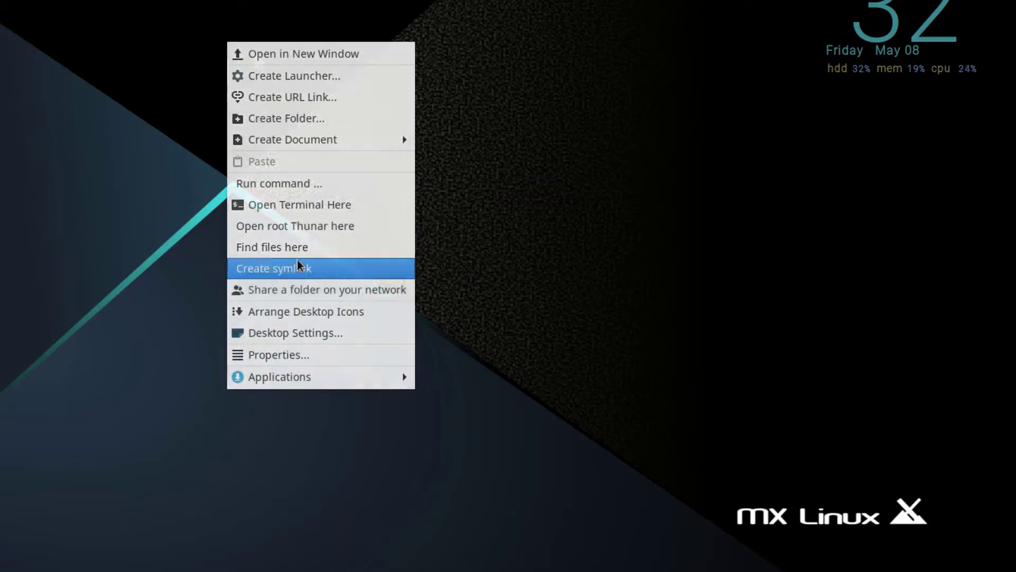
{"action": "mouse_move", "coordinate": [295, 376]}
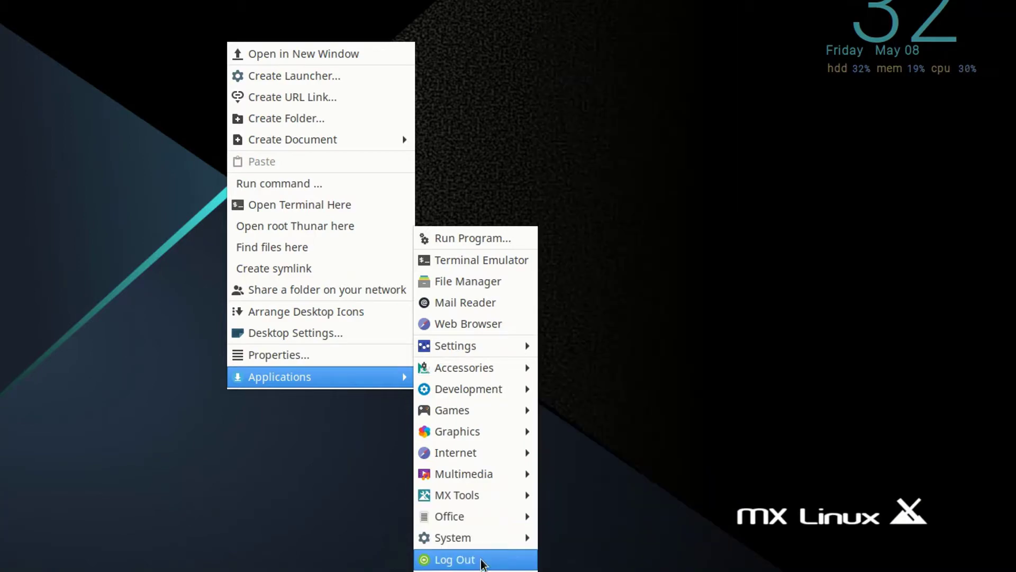
{"action": "left_click", "coordinate": [482, 562]}
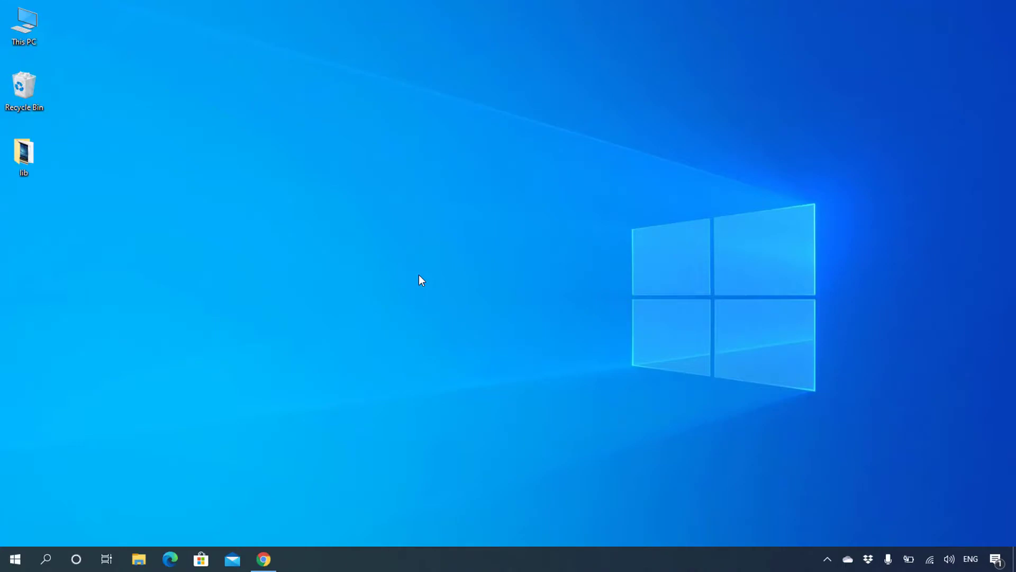
- Switch to Chrome, search Google for "MX Linux" and open the official mxlinux.org website
{"action": "left_click", "coordinate": [264, 559]}
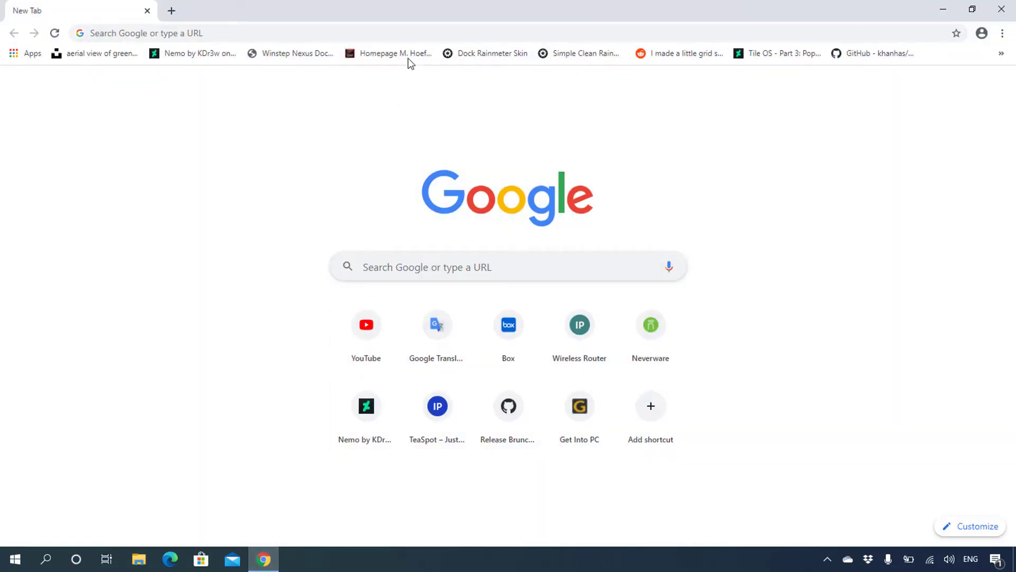
{"action": "left_click", "coordinate": [411, 33]}
{"action": "type", "text": "m"}
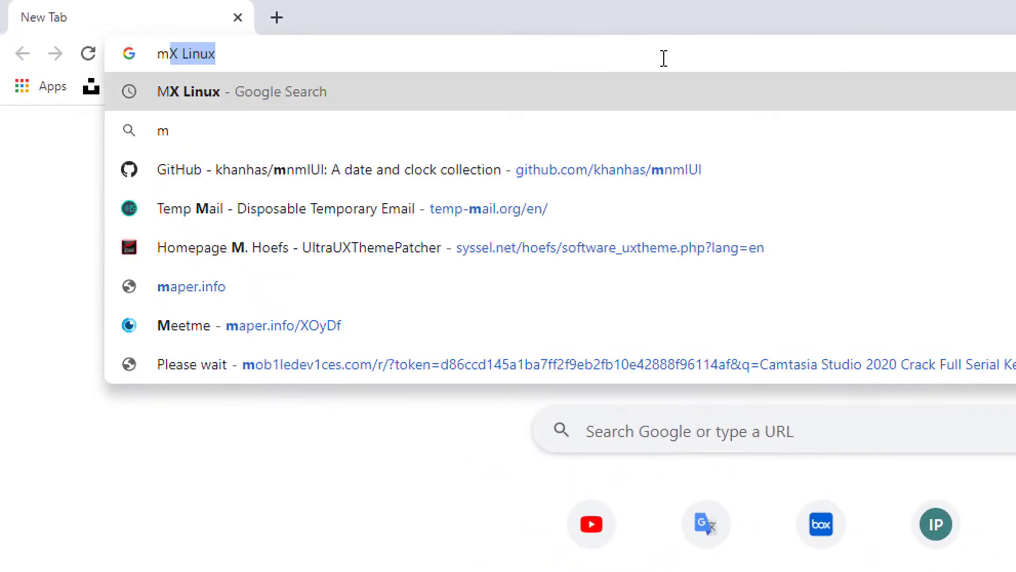
{"action": "type", "text": "x linu"}
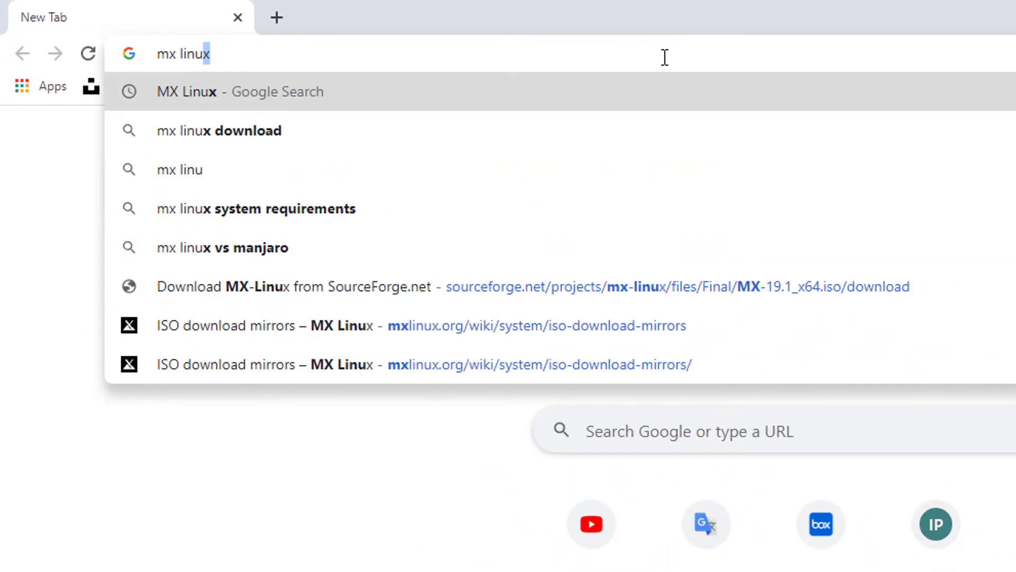
{"action": "type", "text": "x"}
{"action": "key", "text": "Return"}
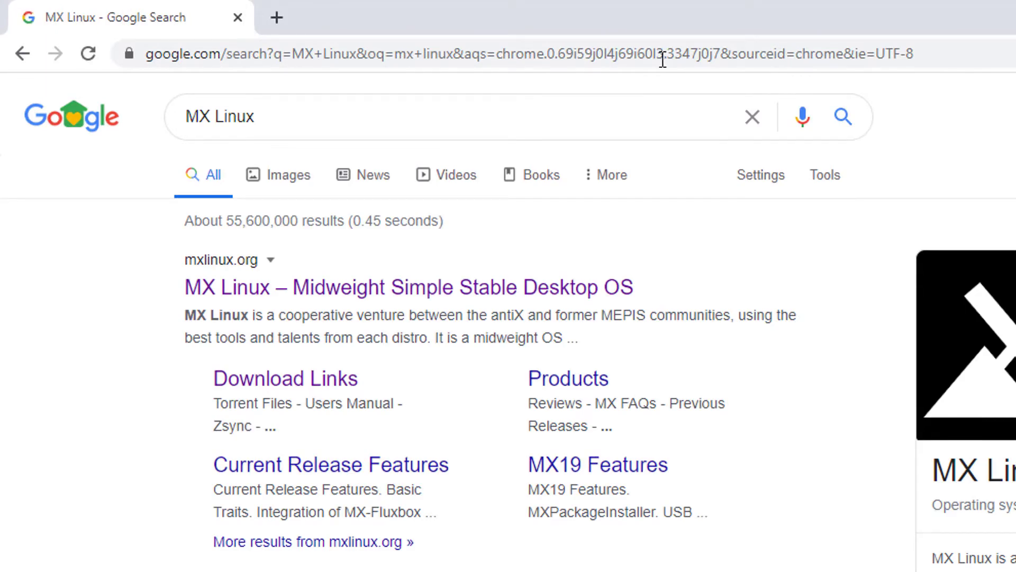
{"action": "left_click", "coordinate": [520, 290]}
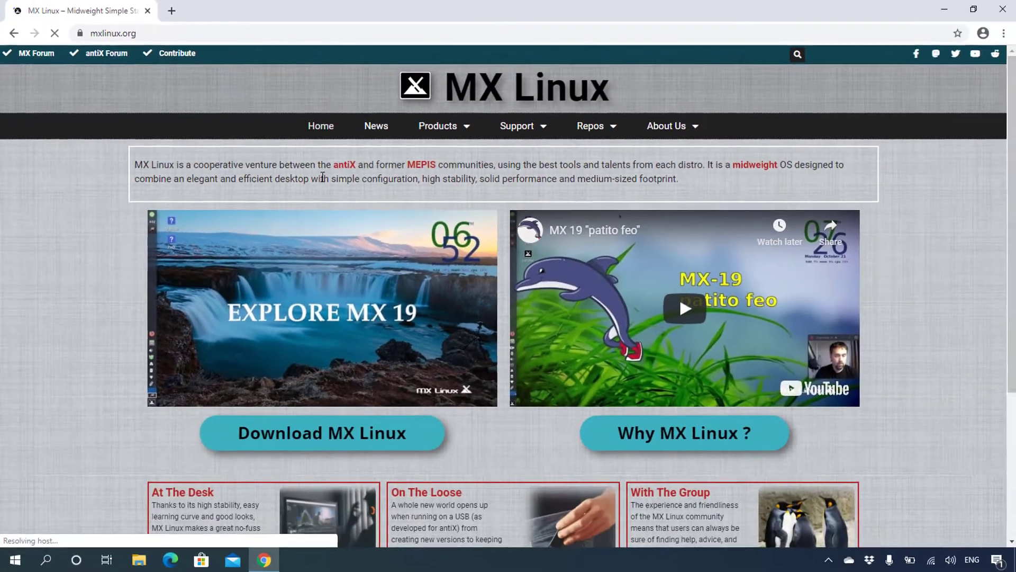
- Open the Download MX Linux page and follow its direct download link to the ISO mirrors list
{"action": "scroll", "coordinate": [322, 182], "scroll_direction": "down", "scroll_amount": 3}
{"action": "scroll", "coordinate": [321, 183], "scroll_direction": "down", "scroll_amount": 2}
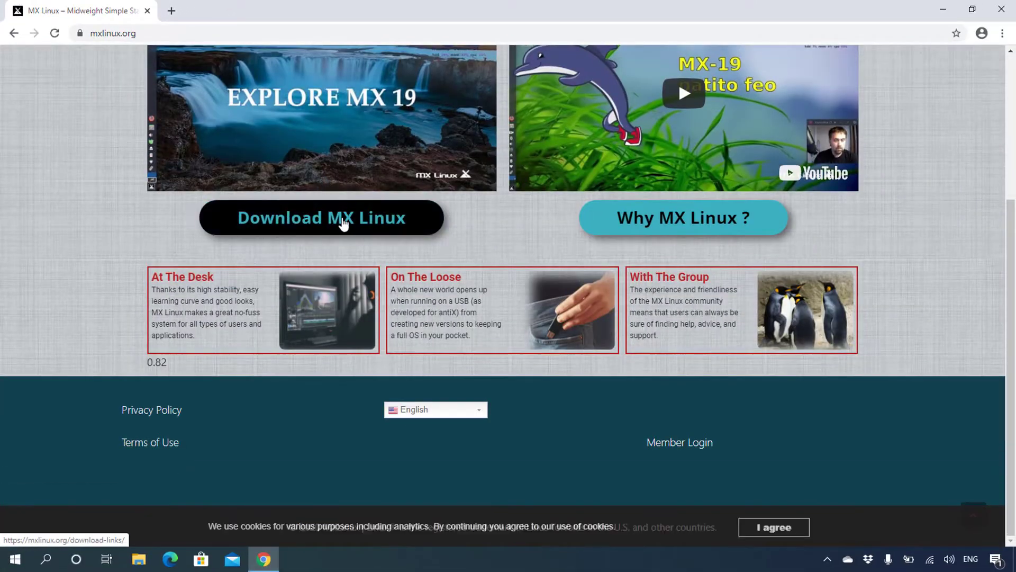
{"action": "left_click", "coordinate": [344, 222]}
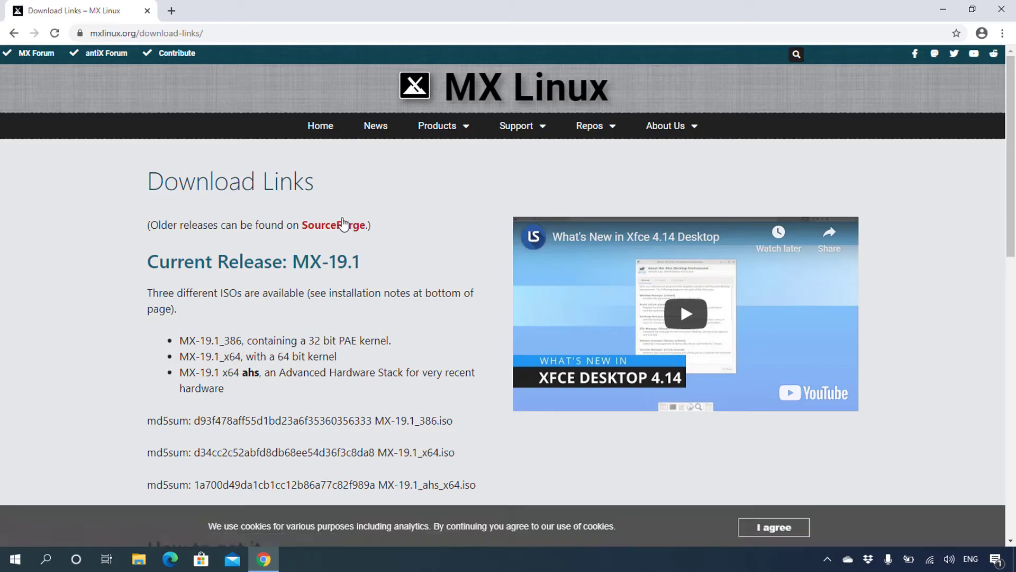
{"action": "scroll", "coordinate": [330, 246], "scroll_direction": "down", "scroll_amount": 2}
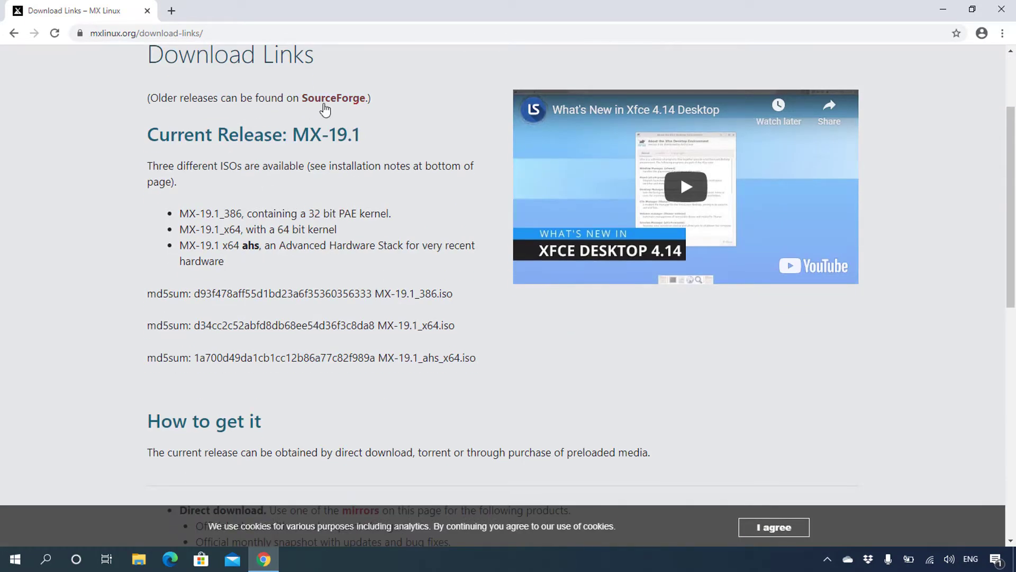
{"action": "scroll", "coordinate": [288, 265], "scroll_direction": "down", "scroll_amount": 4}
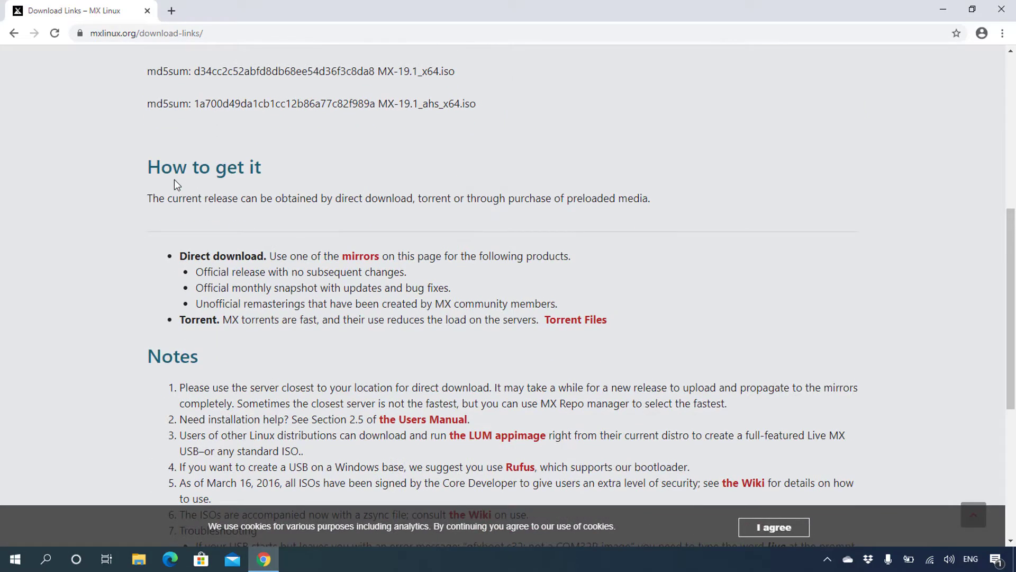
{"action": "scroll", "coordinate": [272, 222], "scroll_direction": "down", "scroll_amount": 2}
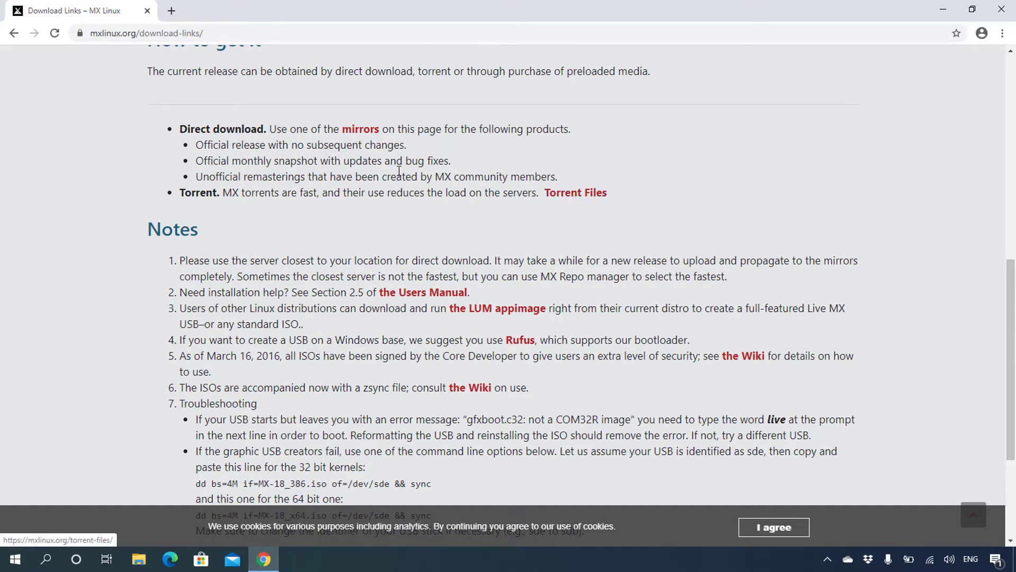
{"action": "left_click", "coordinate": [363, 129]}
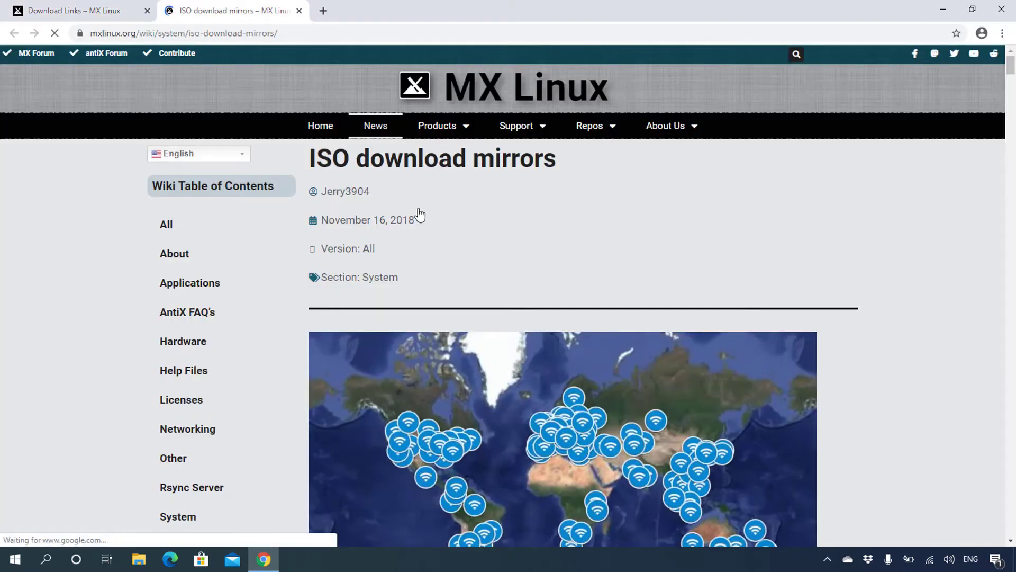
- Download MX-19.1_x64.iso over http from the Anywhere LinuxFreedom mirror
{"action": "scroll", "coordinate": [418, 210], "scroll_direction": "down", "scroll_amount": 12}
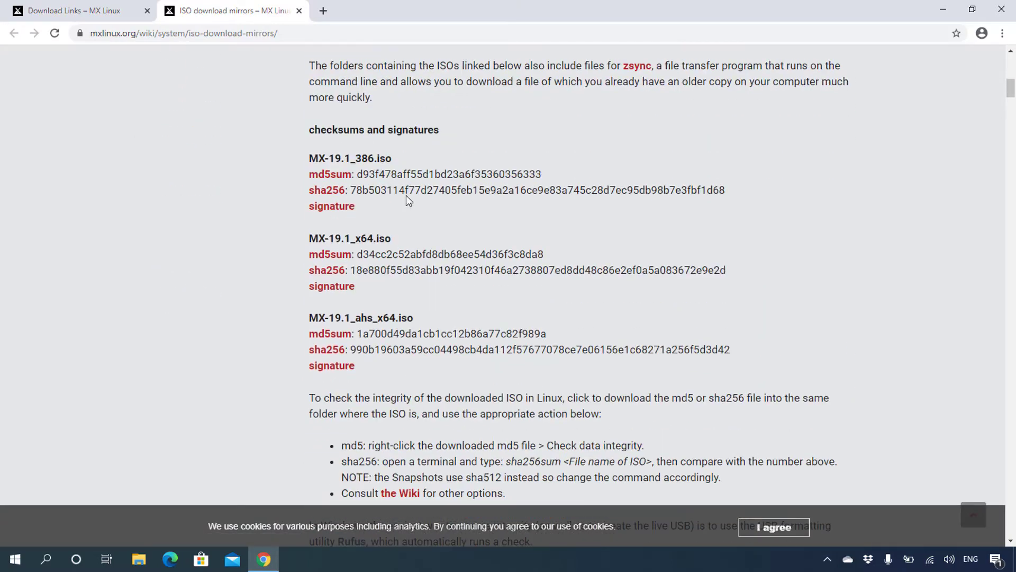
{"action": "scroll", "coordinate": [371, 169], "scroll_direction": "down", "scroll_amount": 11}
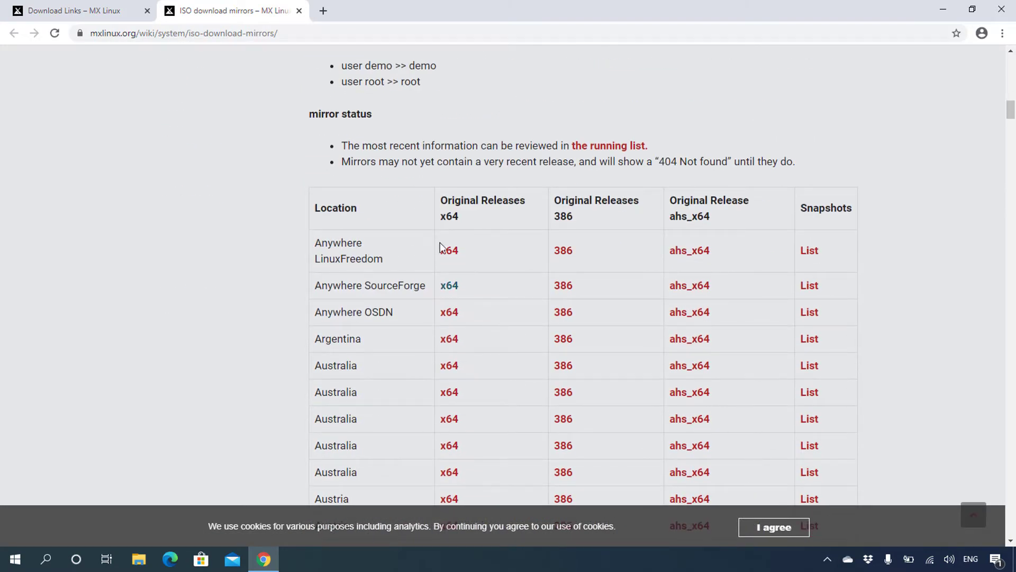
{"action": "left_click", "coordinate": [454, 254]}
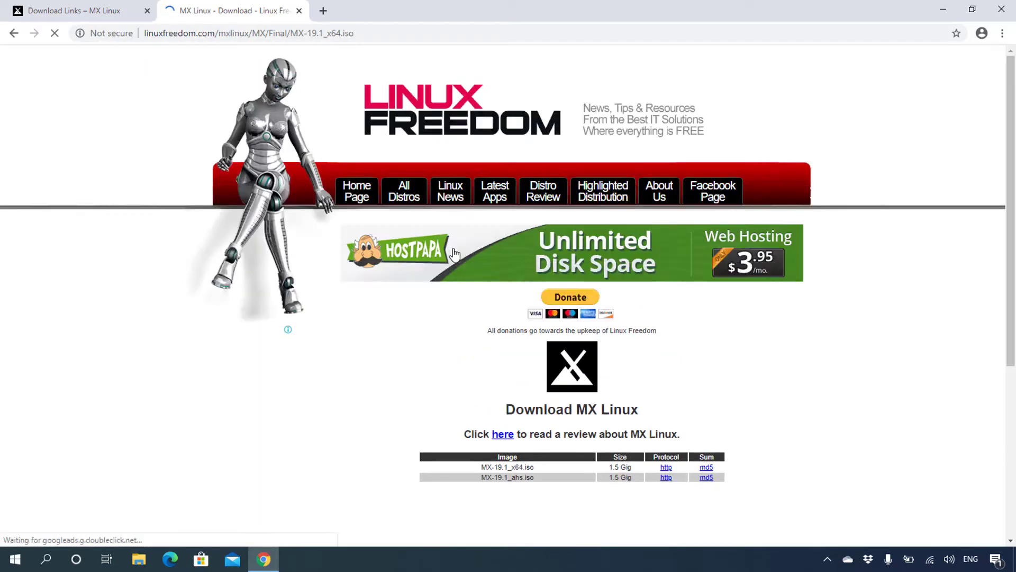
{"action": "scroll", "coordinate": [453, 249], "scroll_direction": "down", "scroll_amount": 2}
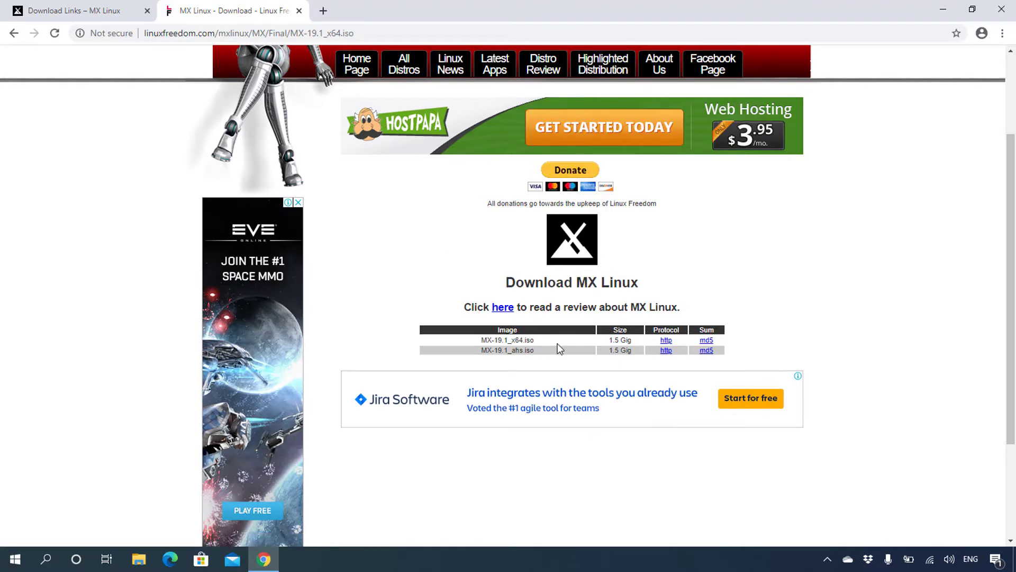
{"action": "left_click", "coordinate": [664, 342]}
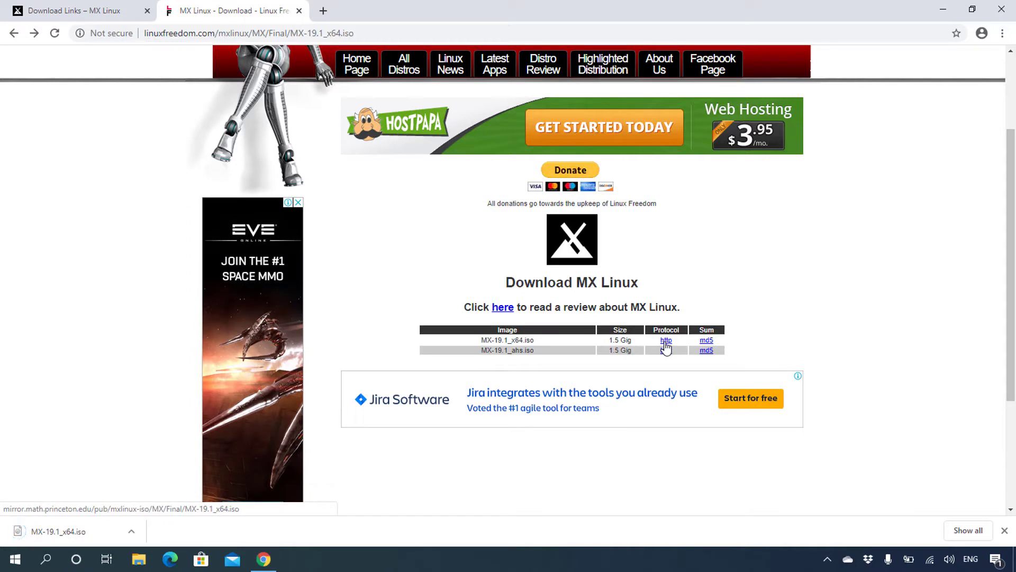
- Search Google for "rufus" in a new tab and open the official rufus.ie website
{"action": "left_click", "coordinate": [322, 11]}
{"action": "left_click", "coordinate": [322, 35]}
{"action": "type", "text": "r"}
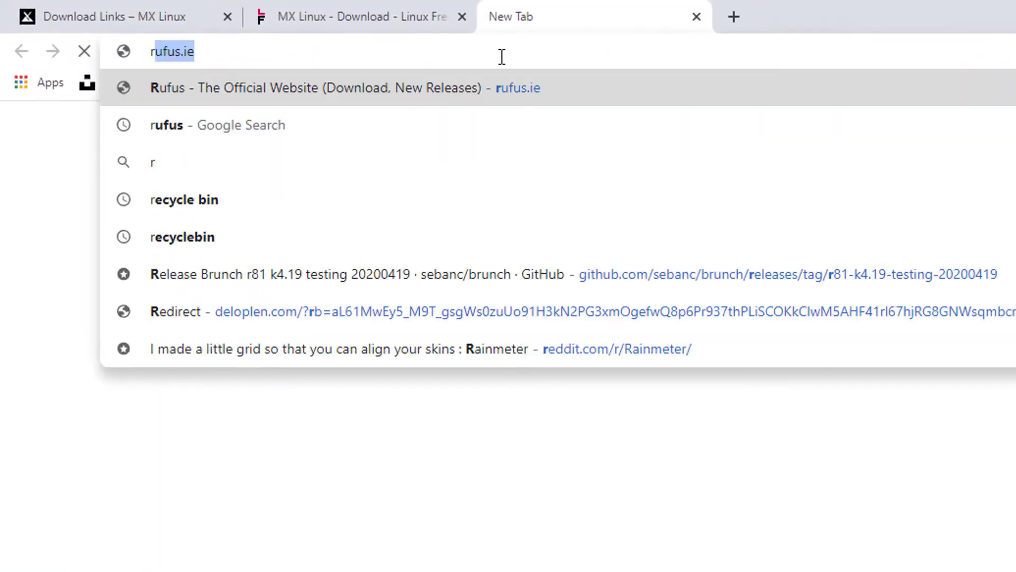
{"action": "type", "text": "ufus"}
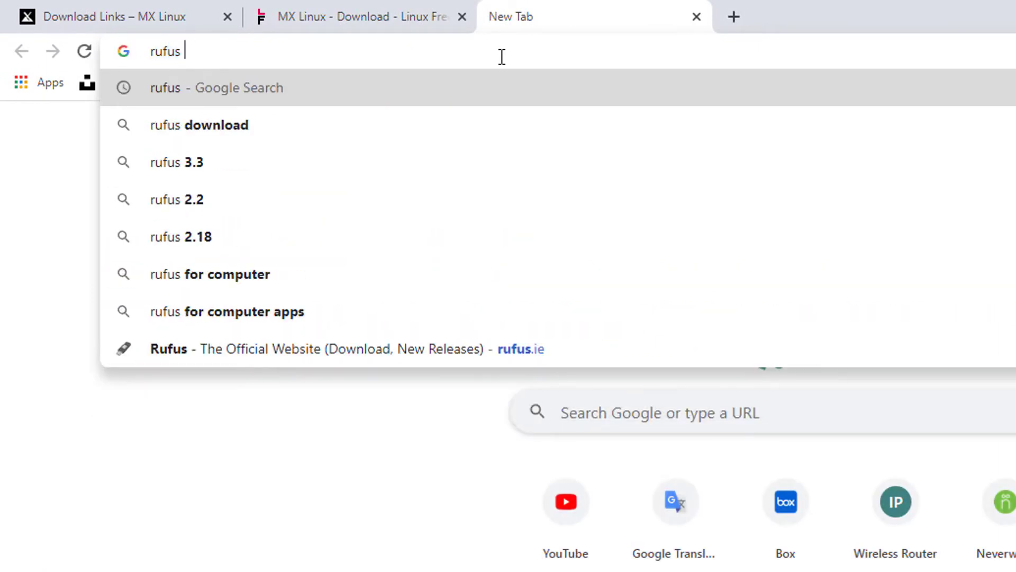
{"action": "key", "text": "Return"}
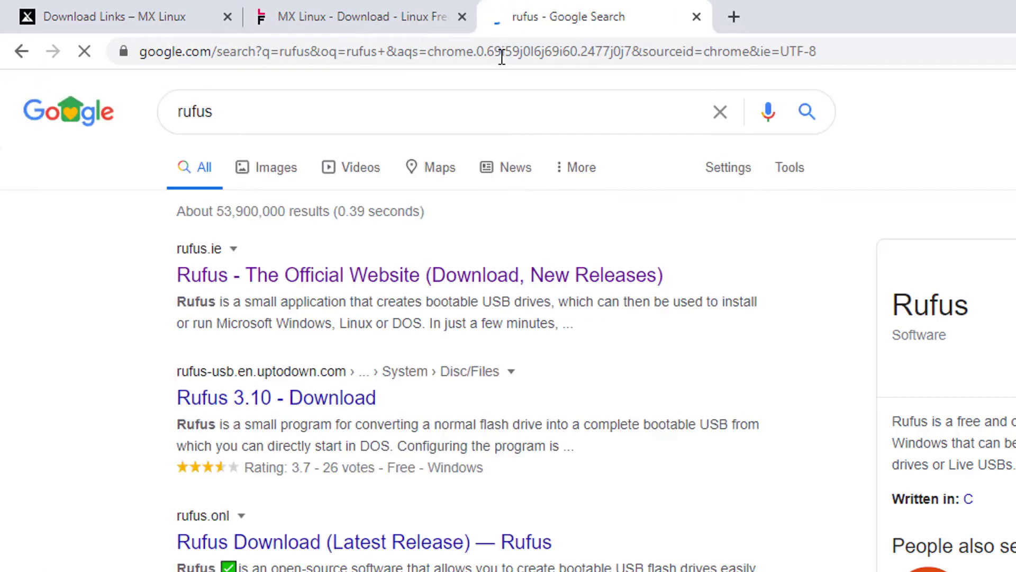
{"action": "left_click", "coordinate": [483, 274]}
- Download the standard Rufus 3.10 build from the site's Download section
{"action": "scroll", "coordinate": [486, 281], "scroll_direction": "down", "scroll_amount": 10}
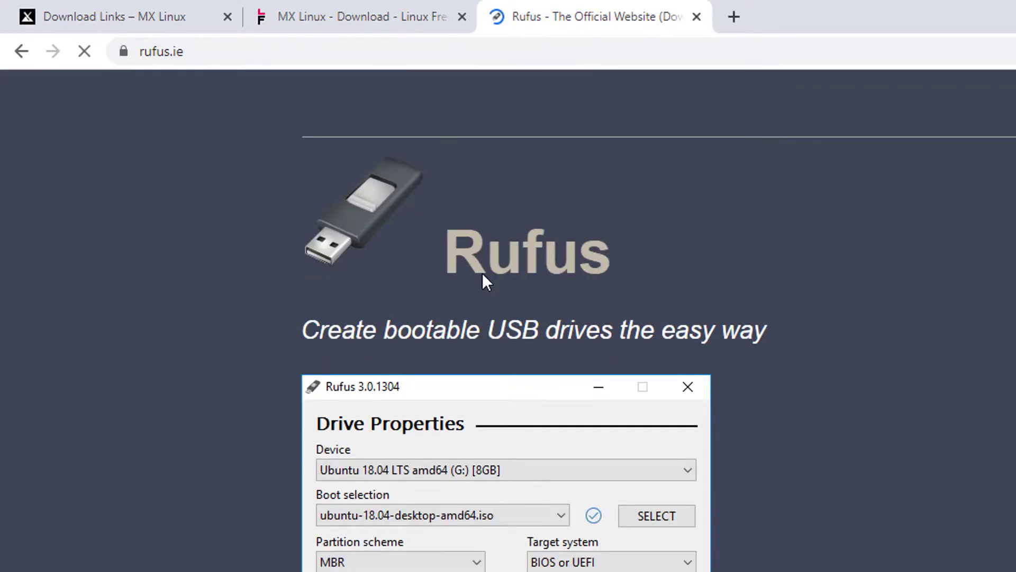
{"action": "scroll", "coordinate": [482, 276], "scroll_direction": "down", "scroll_amount": 5}
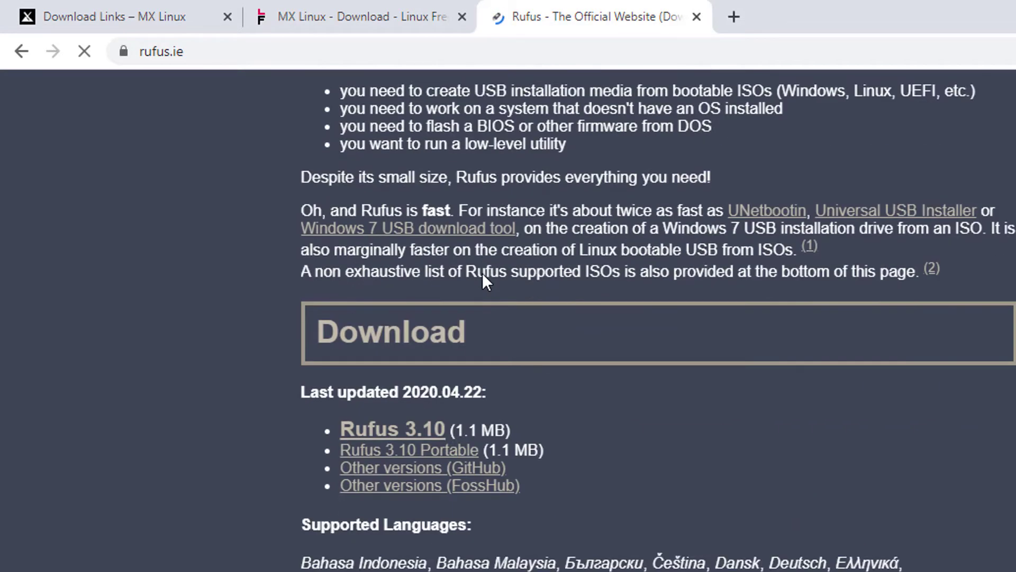
{"action": "left_click", "coordinate": [437, 431]}
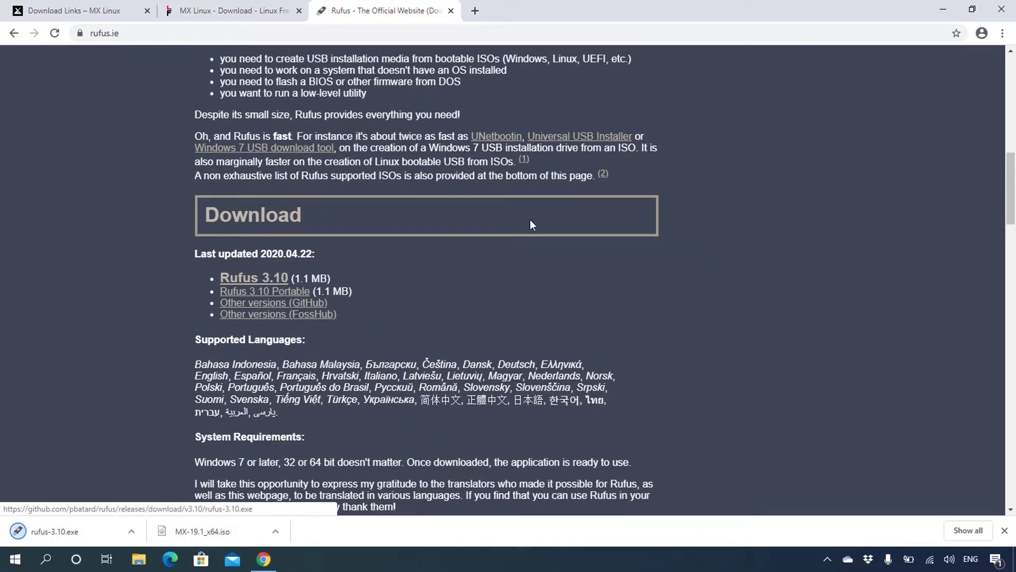
- Minimize the browser and check the downloaded MX-19.1_x64 and rufus-3.10 files on the desktop
{"action": "left_click", "coordinate": [943, 9]}
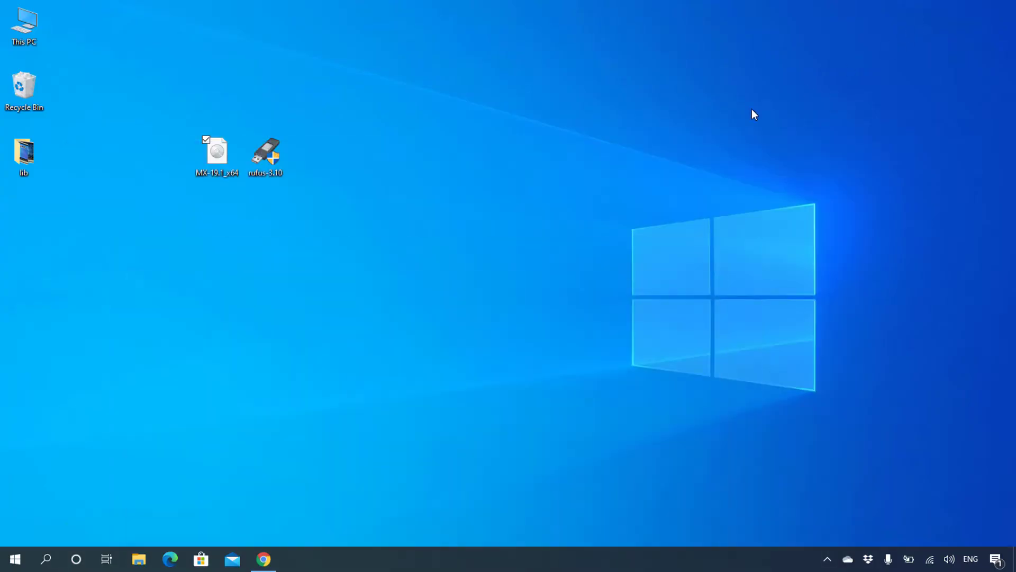
{"action": "left_click_drag", "start_coordinate": [360, 121], "coordinate": [193, 192]}
{"action": "left_click", "coordinate": [233, 188]}
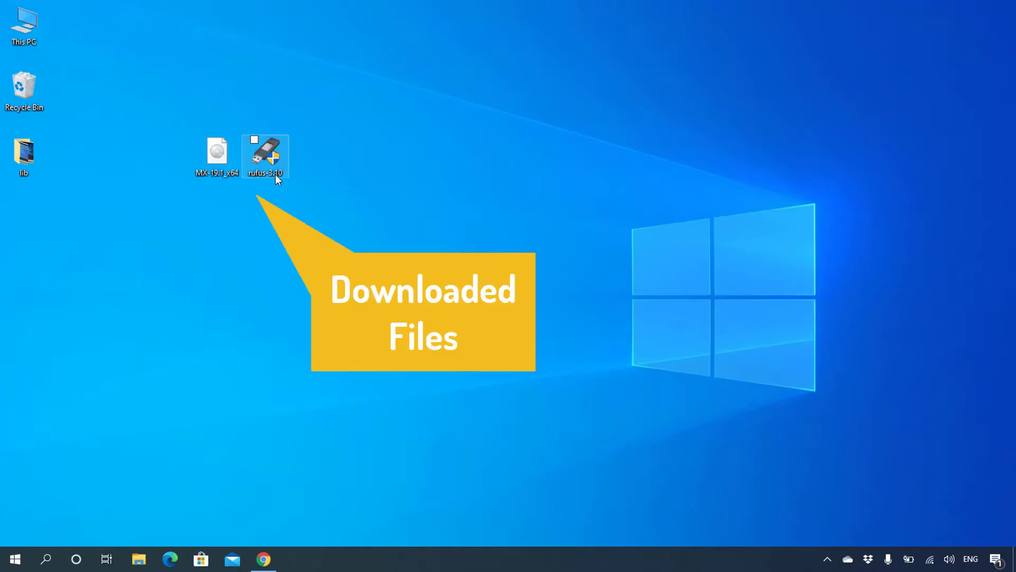
- Launch rufus-3.10 from the desktop and load the MX-19.1_x64 ISO as the boot image
{"action": "right_click", "coordinate": [253, 168]}
{"action": "left_click", "coordinate": [253, 170]}
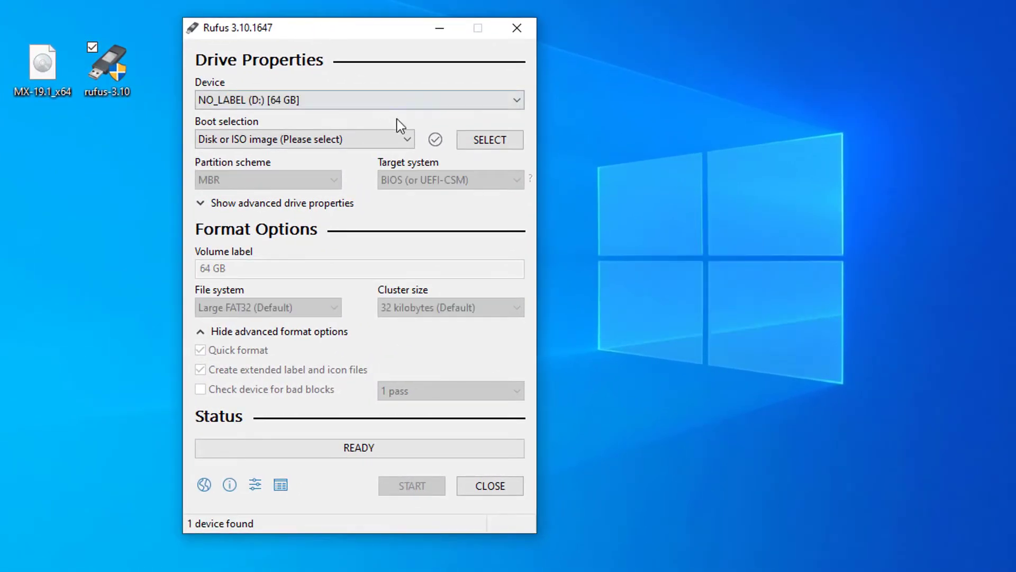
{"action": "left_click", "coordinate": [471, 139]}
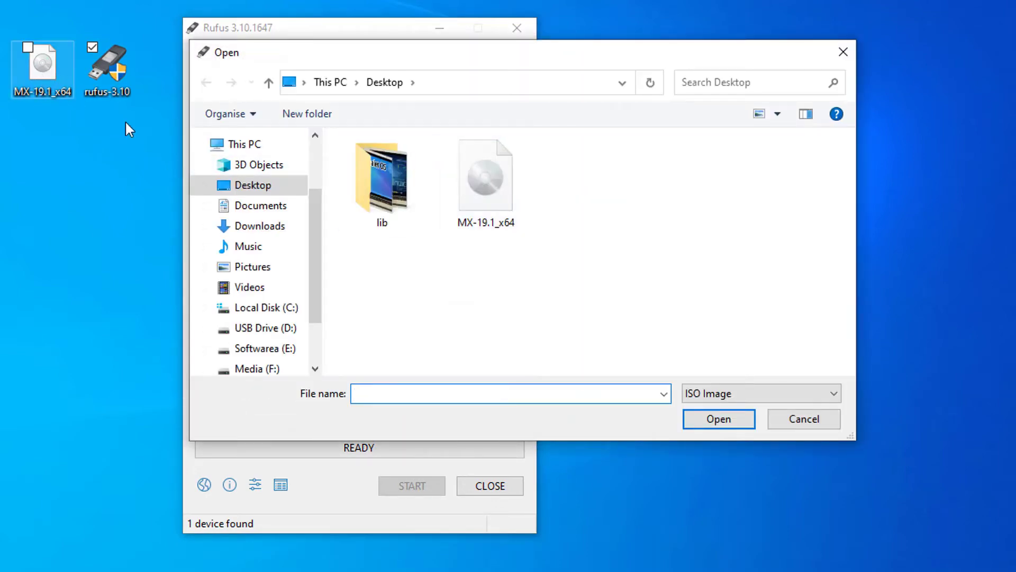
{"action": "left_click", "coordinate": [475, 186]}
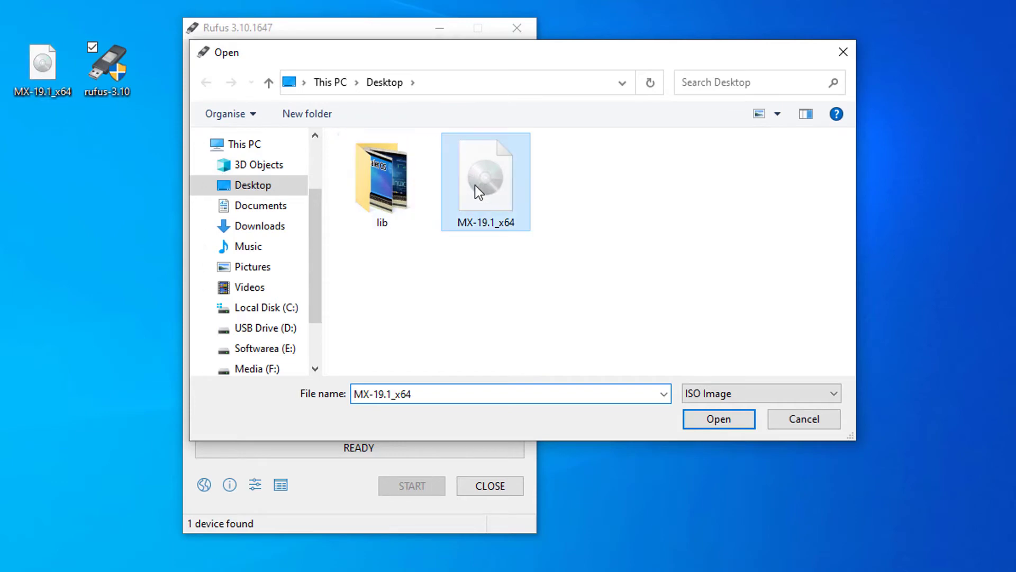
{"action": "left_click", "coordinate": [735, 421]}
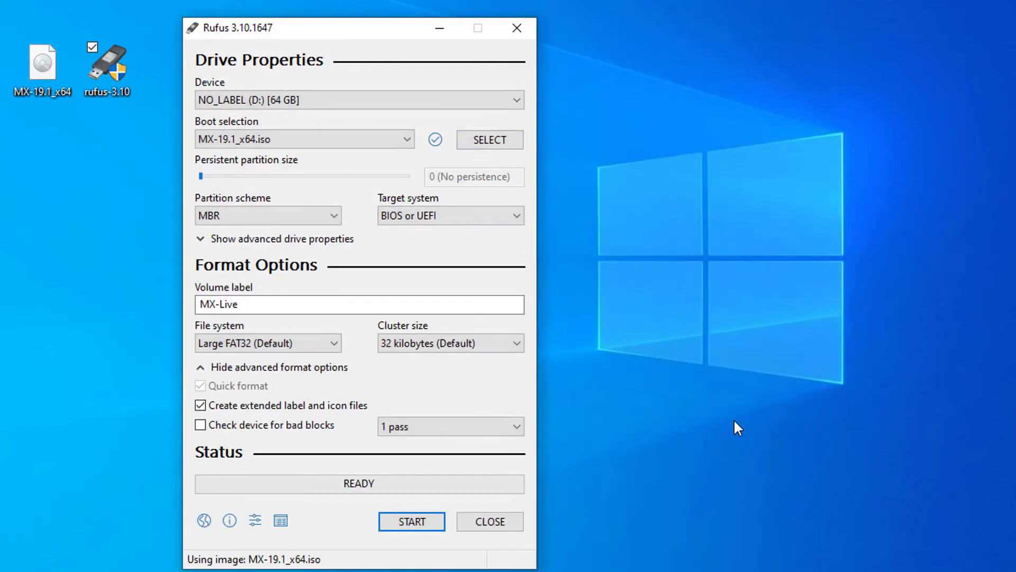
- Choose the MBR partition scheme, BIOS or UEFI target system, Large FAT32 file system and 32 kilobytes cluster size for the USB drive
{"action": "left_click", "coordinate": [286, 214]}
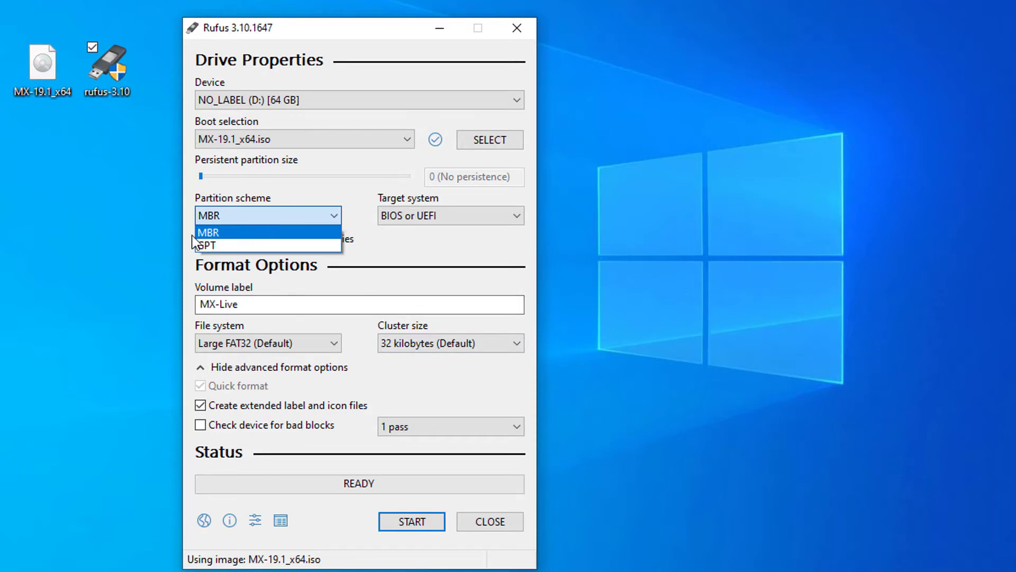
{"action": "left_click", "coordinate": [247, 234]}
{"action": "left_click", "coordinate": [395, 218]}
{"action": "left_click", "coordinate": [411, 230]}
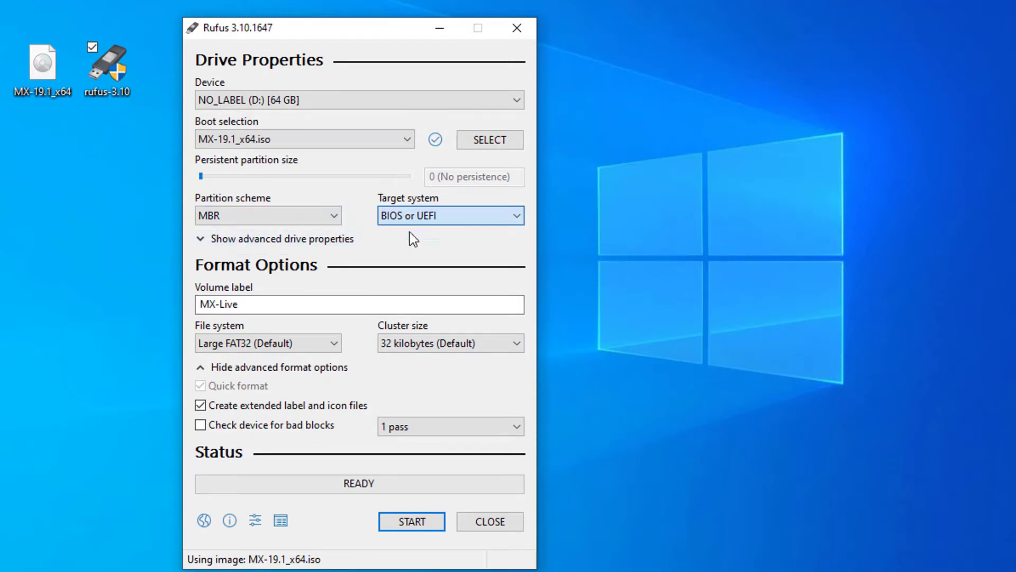
{"action": "left_click", "coordinate": [293, 348]}
{"action": "left_click", "coordinate": [287, 358]}
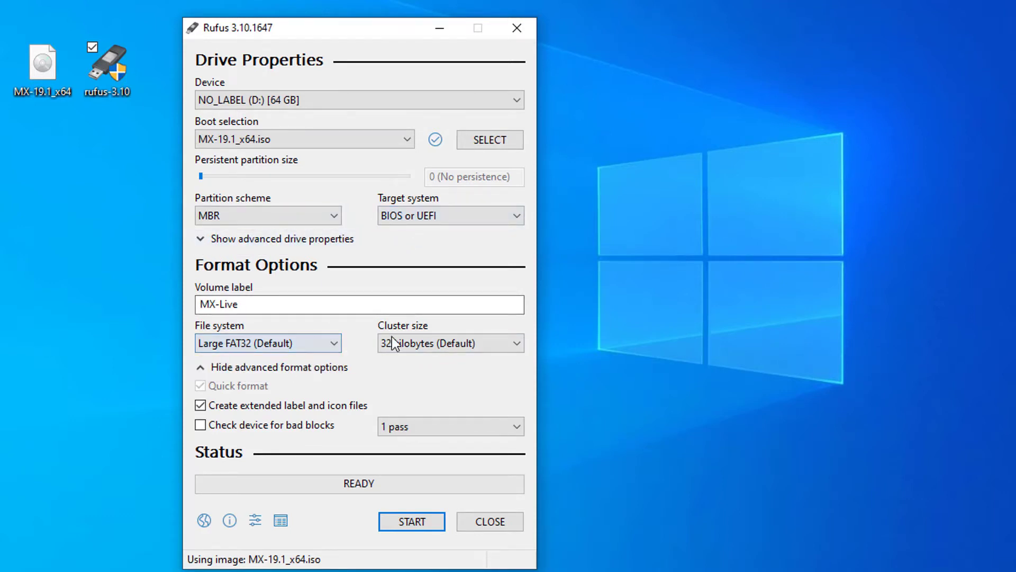
{"action": "left_click", "coordinate": [397, 344]}
{"action": "left_click", "coordinate": [478, 372]}
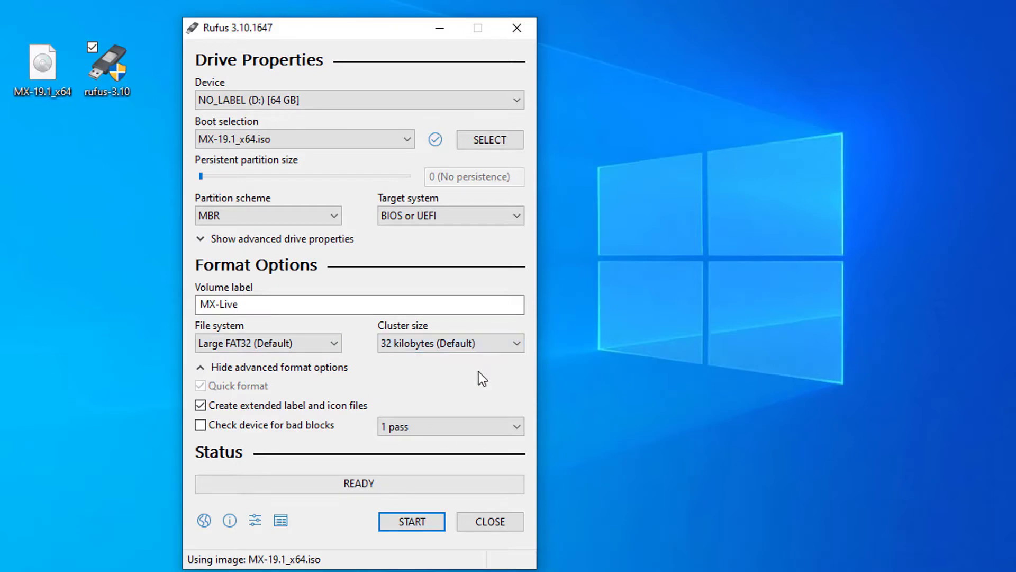
- Write the MX Linux image to the USB drive, accepting the Grub download and remaining prompts, and close Rufus when it is done
{"action": "left_click", "coordinate": [413, 521]}
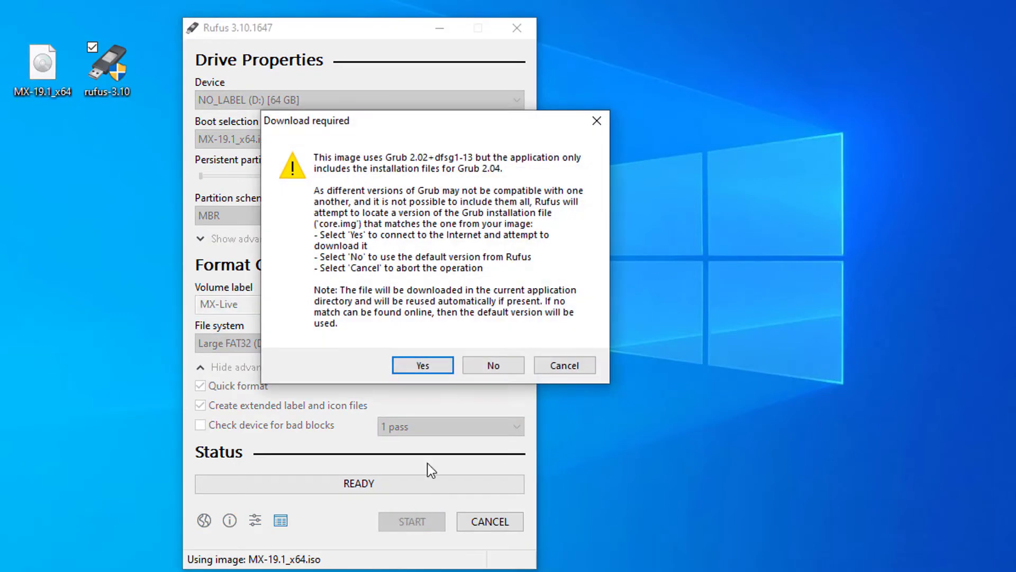
{"action": "left_click", "coordinate": [440, 367]}
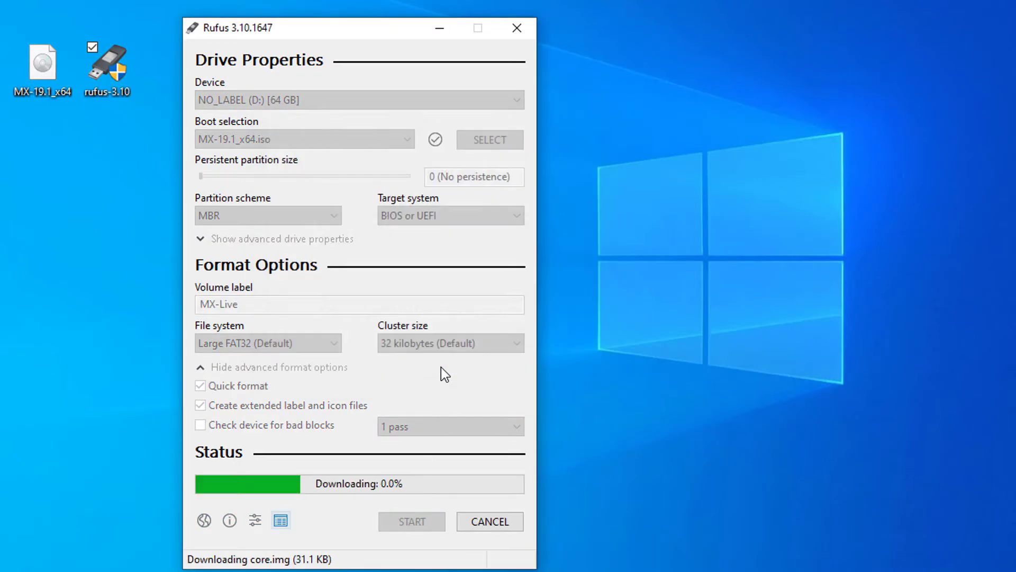
{"action": "left_click", "coordinate": [489, 351]}
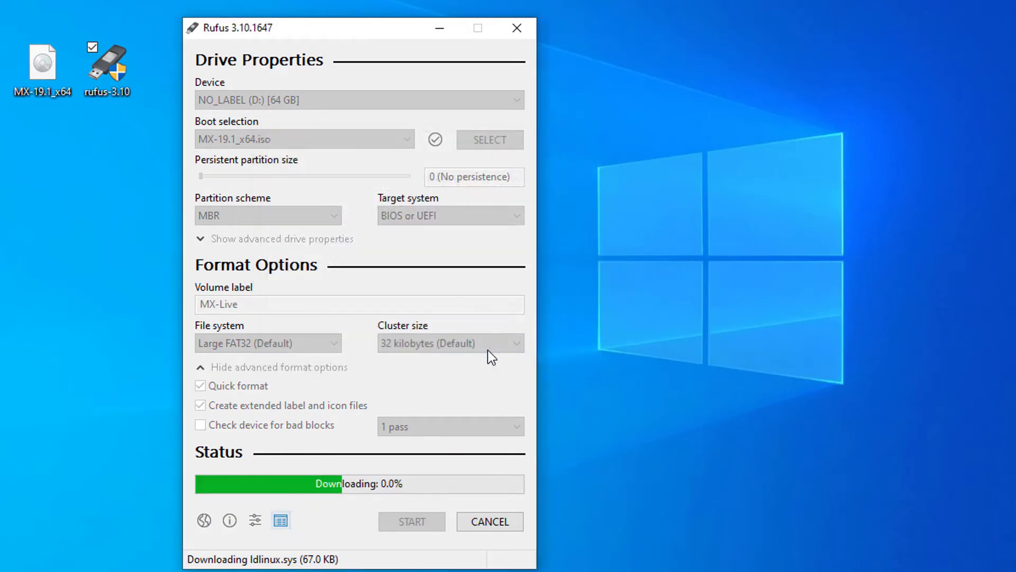
{"action": "left_click", "coordinate": [450, 414]}
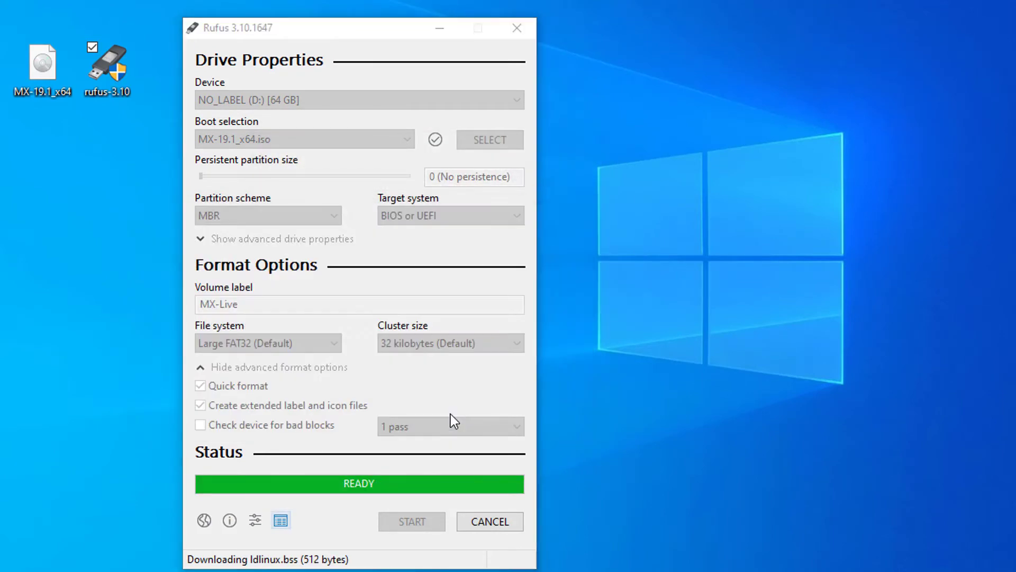
{"action": "left_click", "coordinate": [484, 302]}
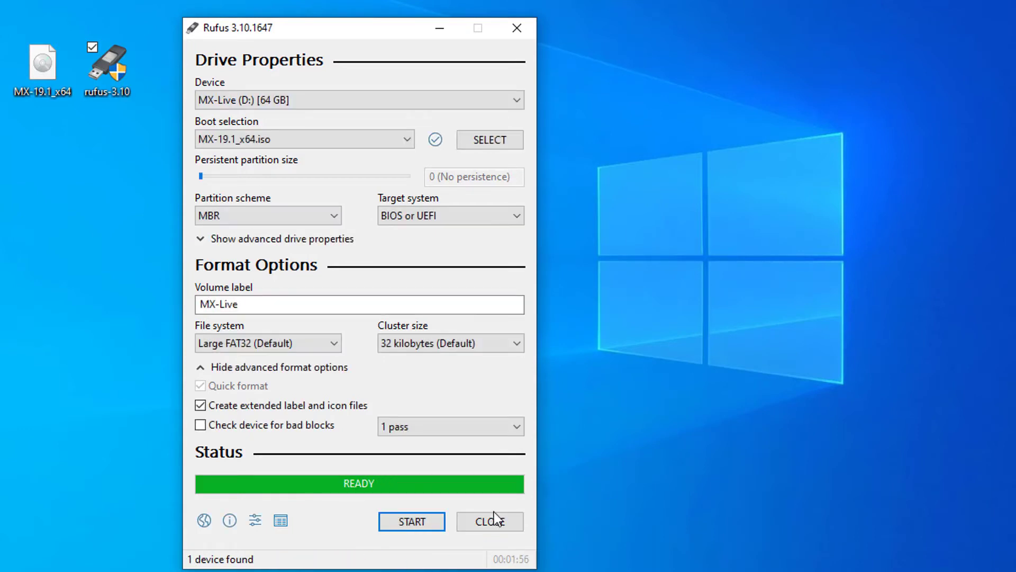
{"action": "left_click", "coordinate": [493, 517]}
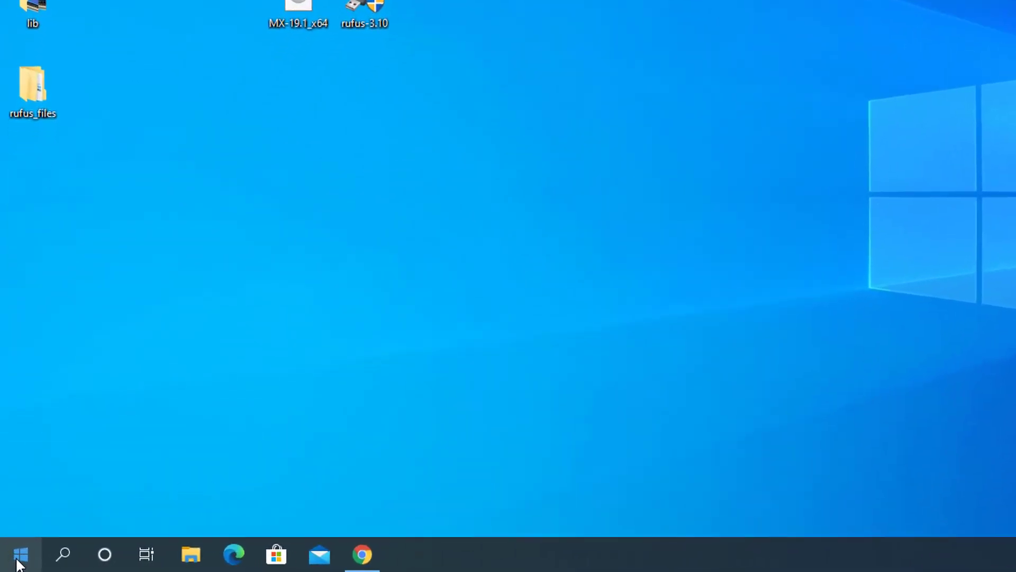
- Shrink the C: volume by 20000 MB in Disk Management and close the tool
{"action": "right_click", "coordinate": [15, 559]}
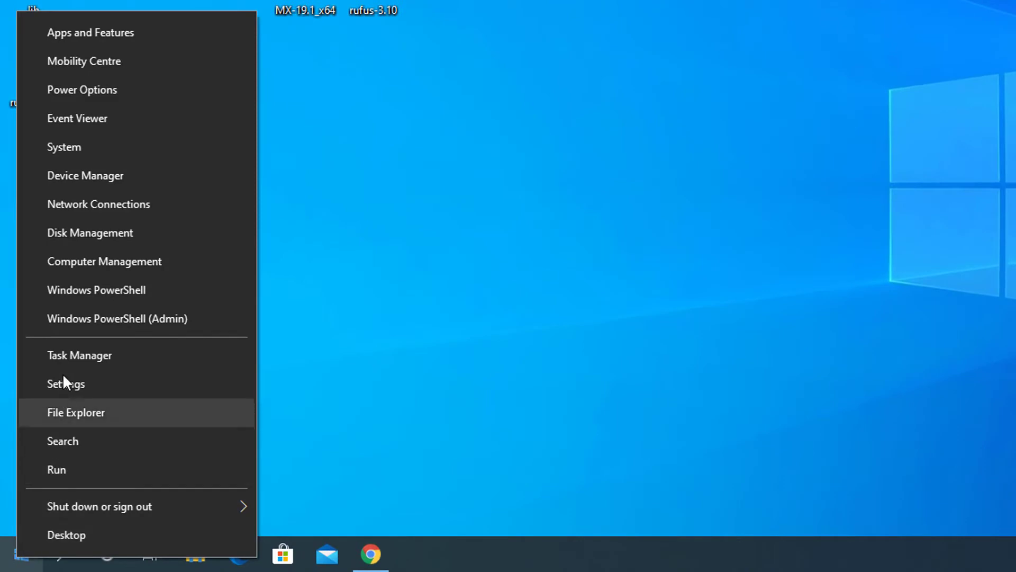
{"action": "left_click", "coordinate": [132, 234]}
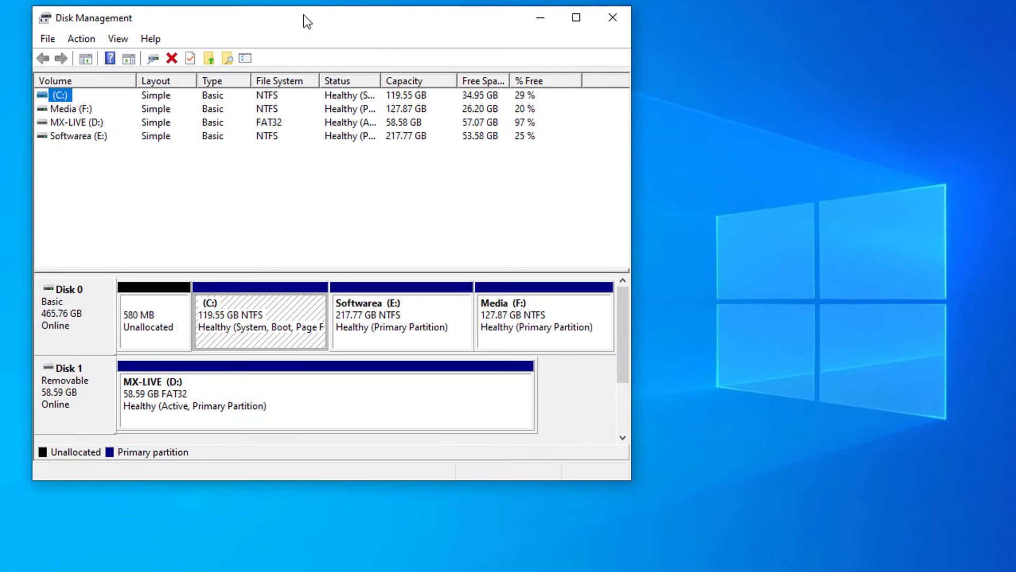
{"action": "left_click_drag", "start_coordinate": [305, 16], "coordinate": [357, 25]}
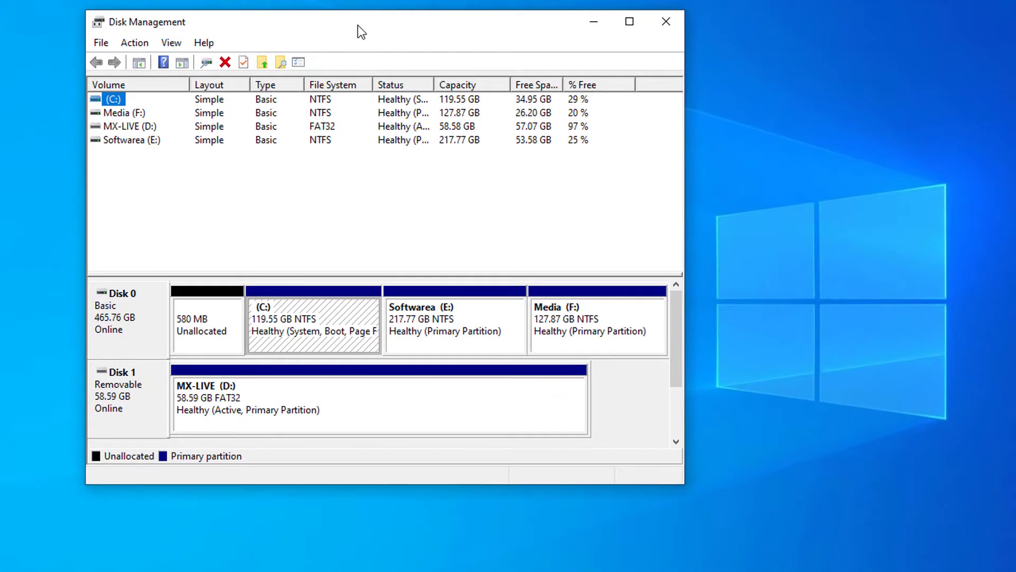
{"action": "right_click", "coordinate": [320, 318]}
{"action": "left_click", "coordinate": [365, 433]}
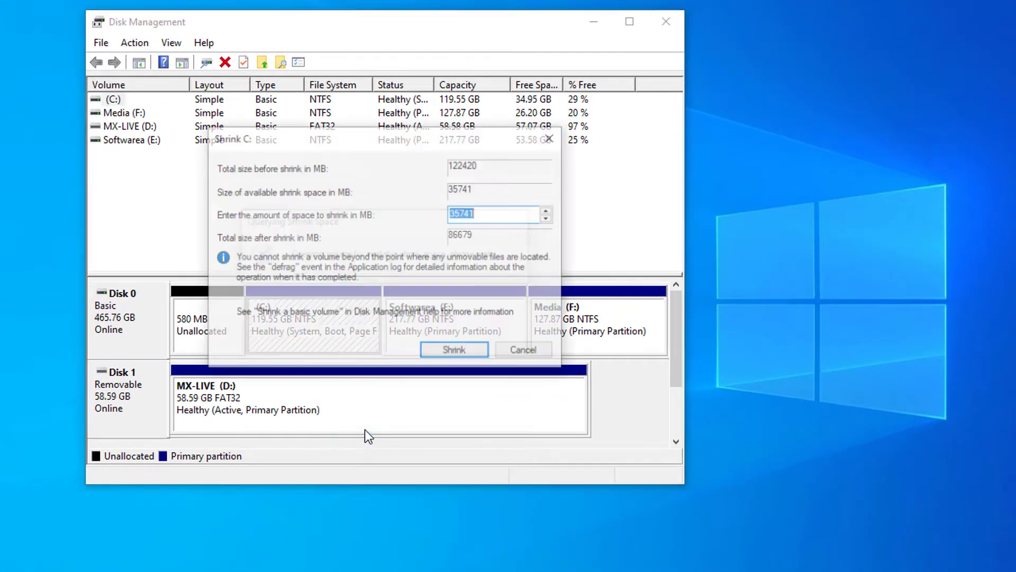
{"action": "type", "text": "20000"}
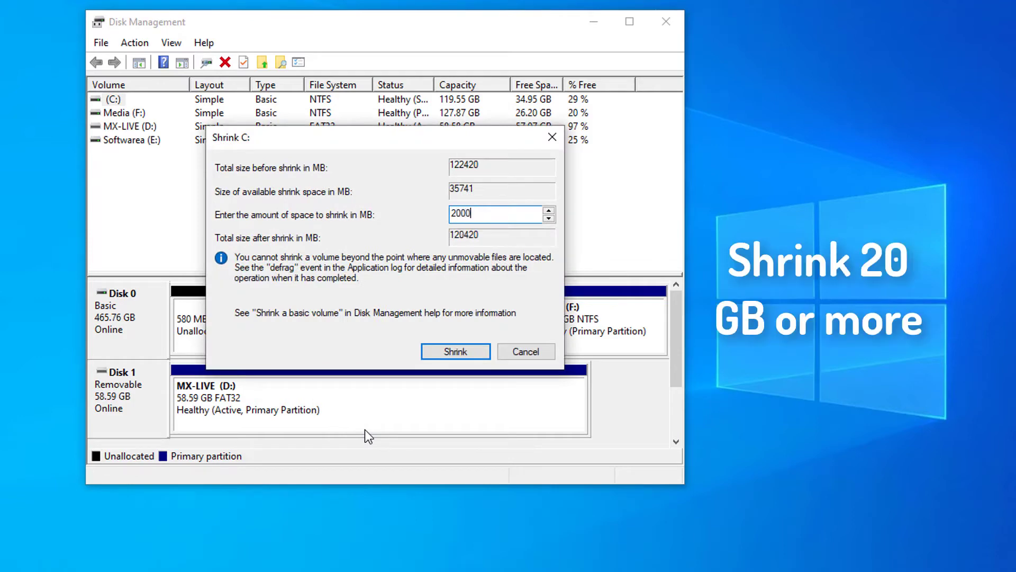
{"action": "left_click", "coordinate": [448, 352]}
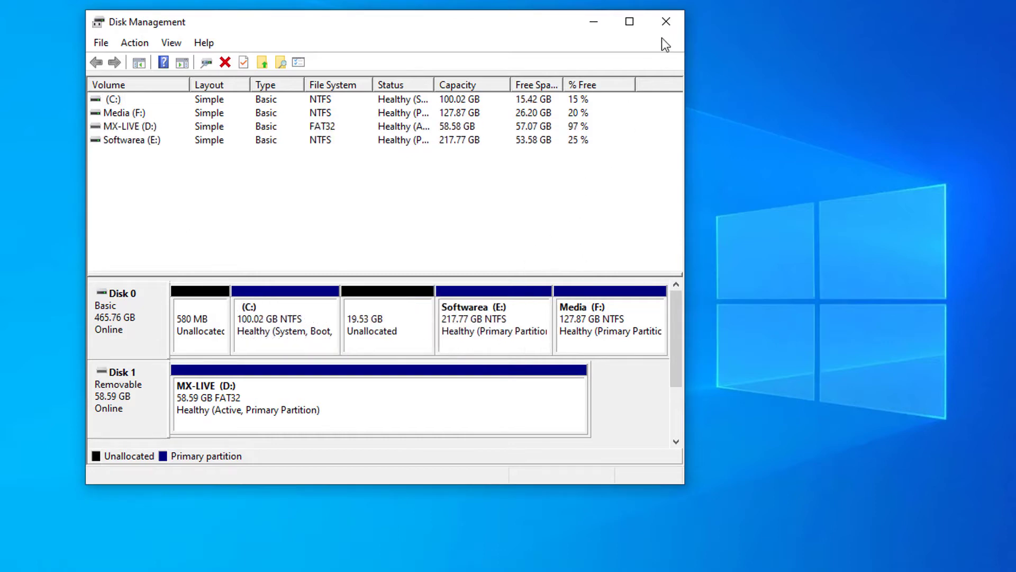
{"action": "left_click", "coordinate": [666, 21]}
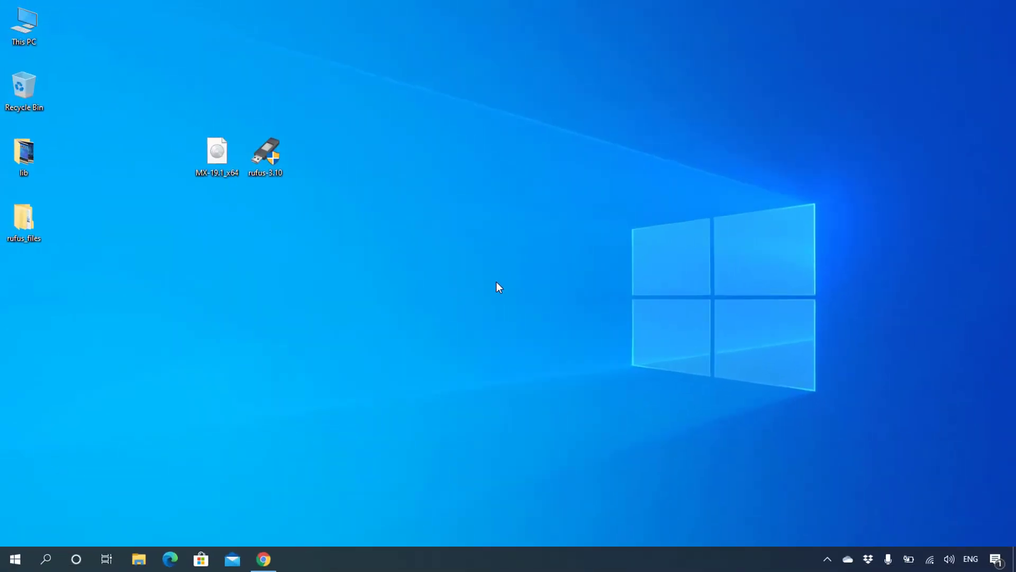
- Shut down Windows and boot the computer from USB Hard Drive 1 - SMI Corporation USB DISK into the MX Linux live session
{"action": "left_click", "coordinate": [16, 558]}
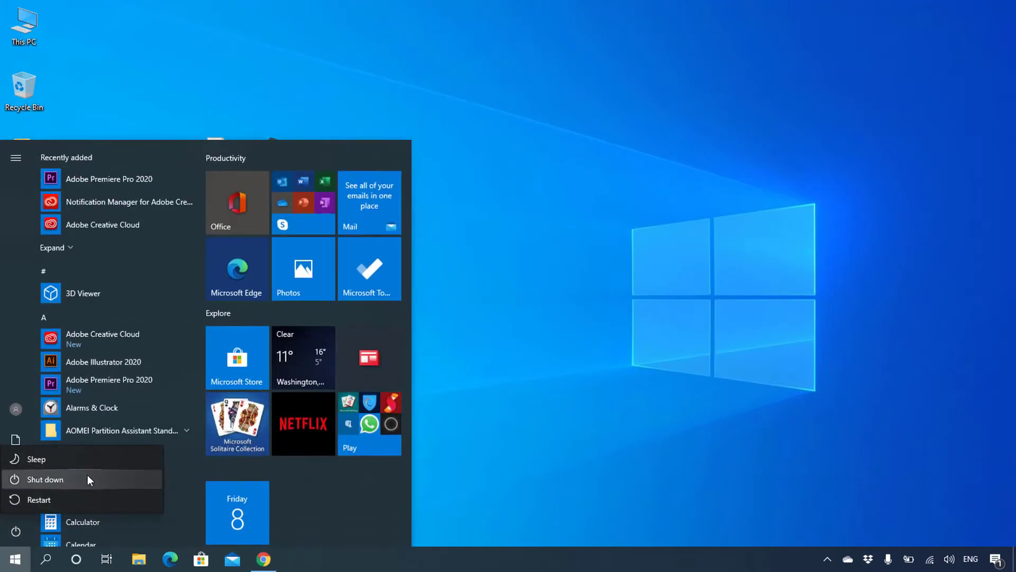
{"action": "left_click", "coordinate": [90, 477]}
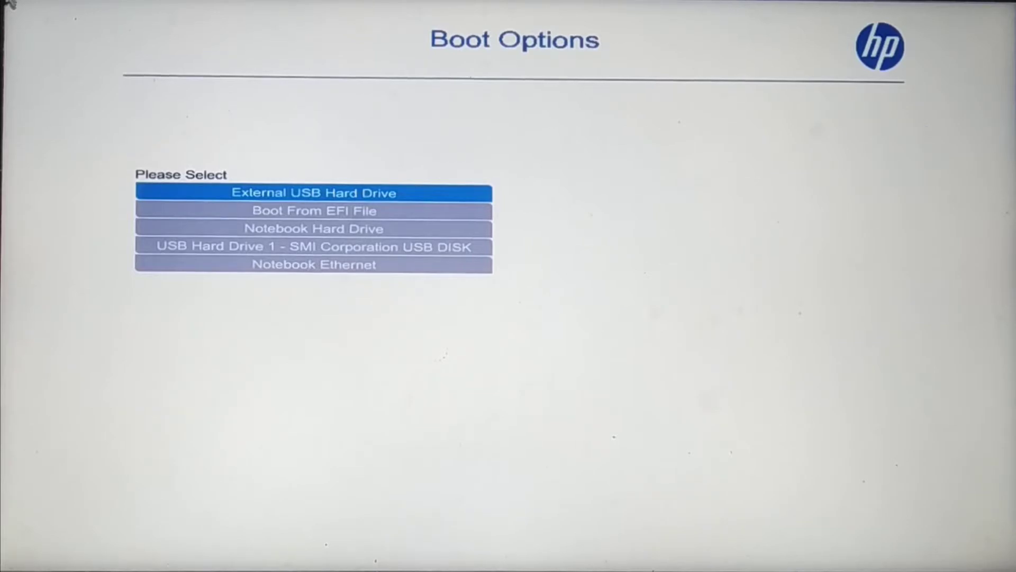
{"action": "key", "text": "Down"}
{"action": "key", "text": "Down"}
{"action": "key", "text": "Down"}
{"action": "key", "text": "Return"}
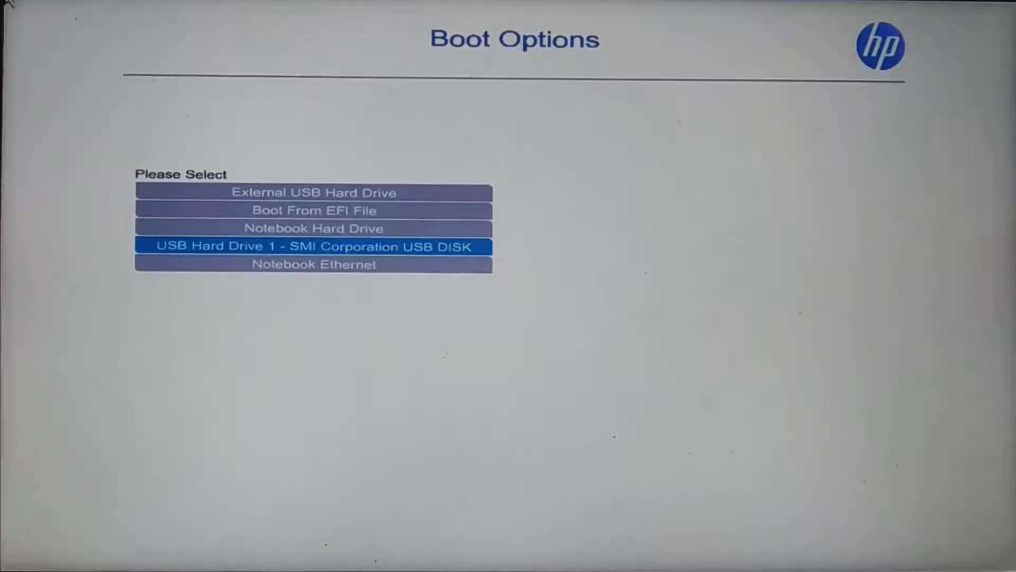
{"action": "key", "text": "Return"}
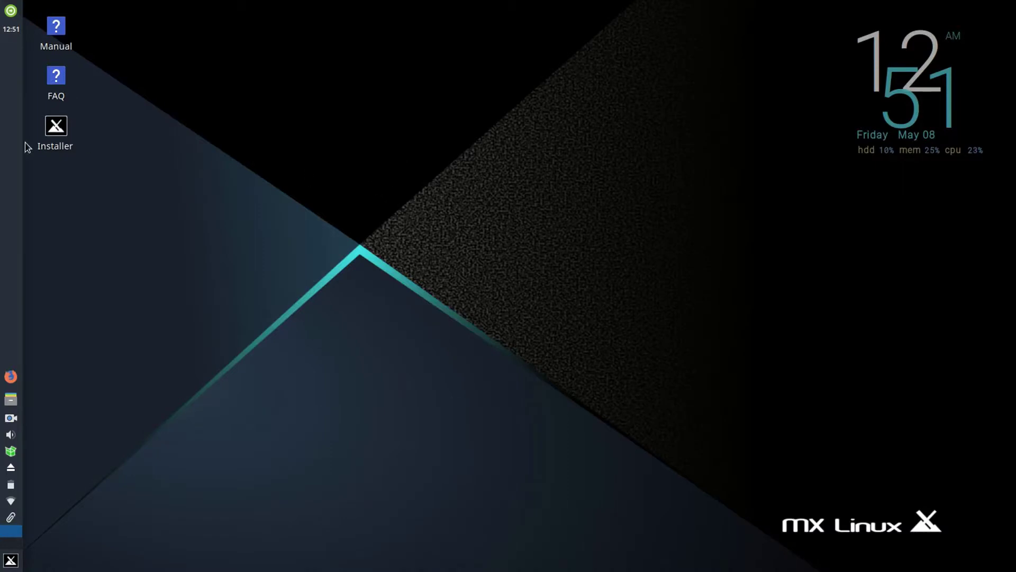
- Start the MX Linux Installer, proceed past the Terms of Use page and run its partition tool
{"action": "double_click", "coordinate": [56, 127]}
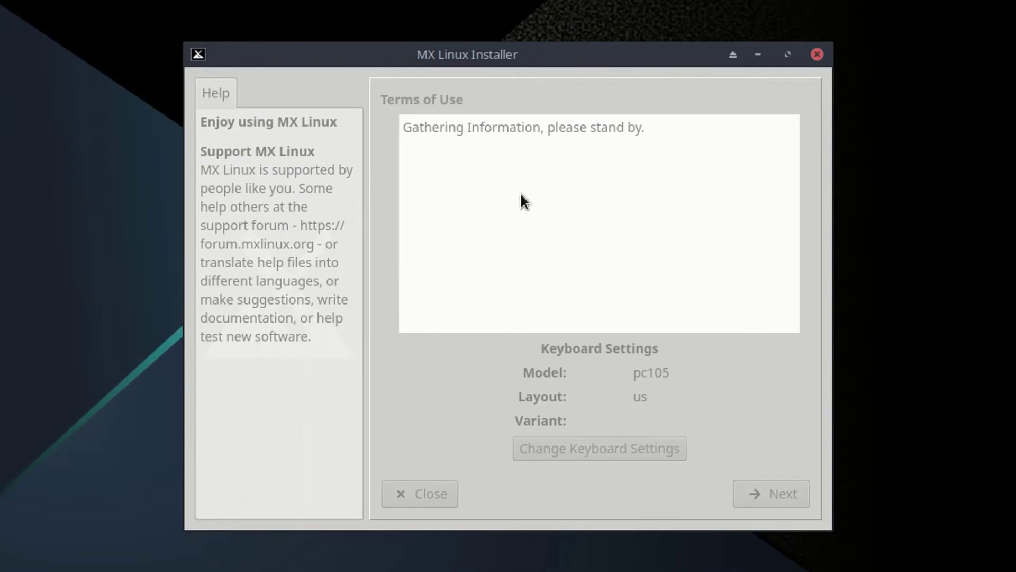
{"action": "left_click", "coordinate": [761, 502]}
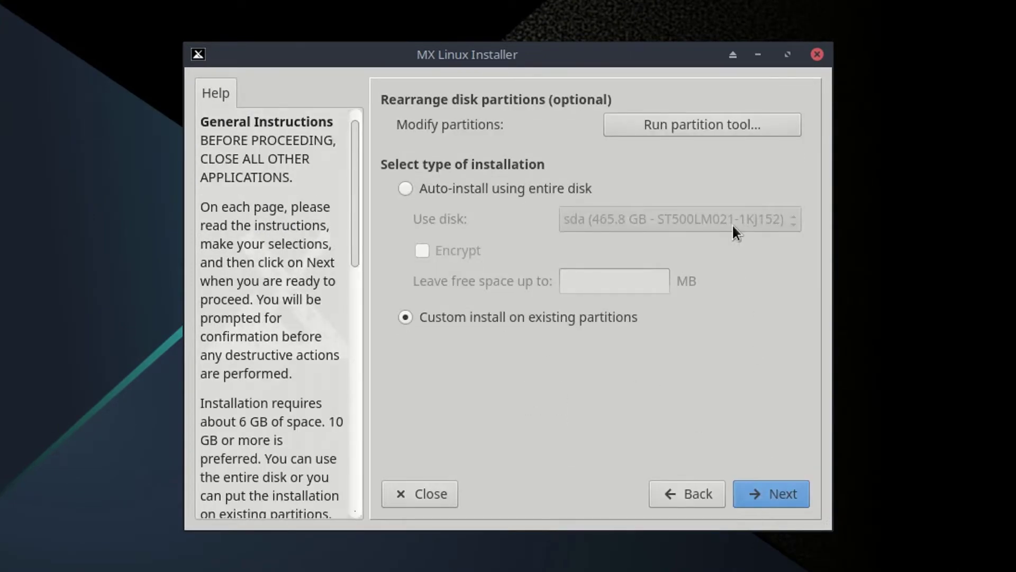
{"action": "left_click", "coordinate": [725, 125]}
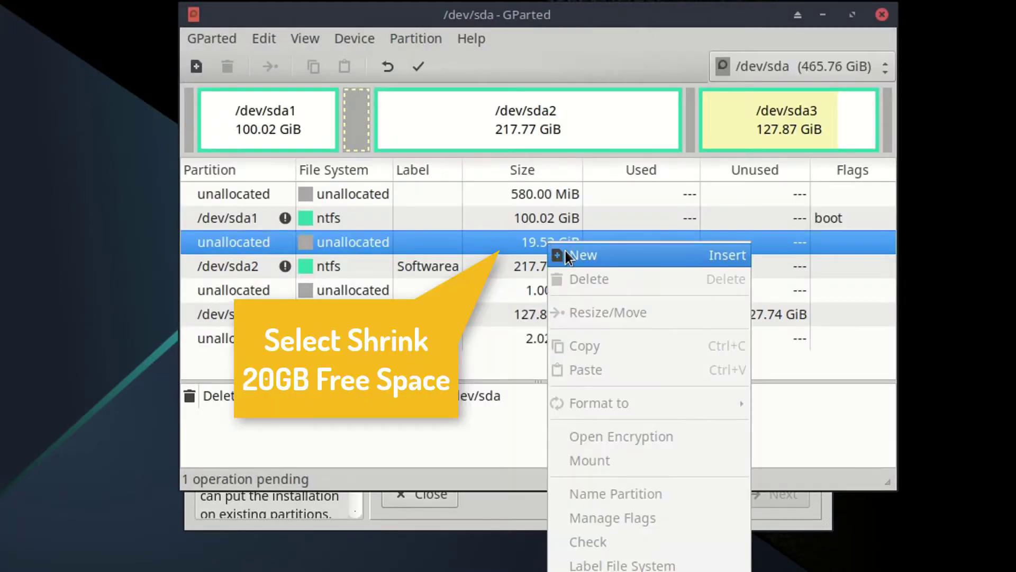
- Create a 20001 MiB primary ext4 partition in the 19.53 GiB unallocated space on /dev/sda and apply the pending operations
{"action": "left_click", "coordinate": [614, 254]}
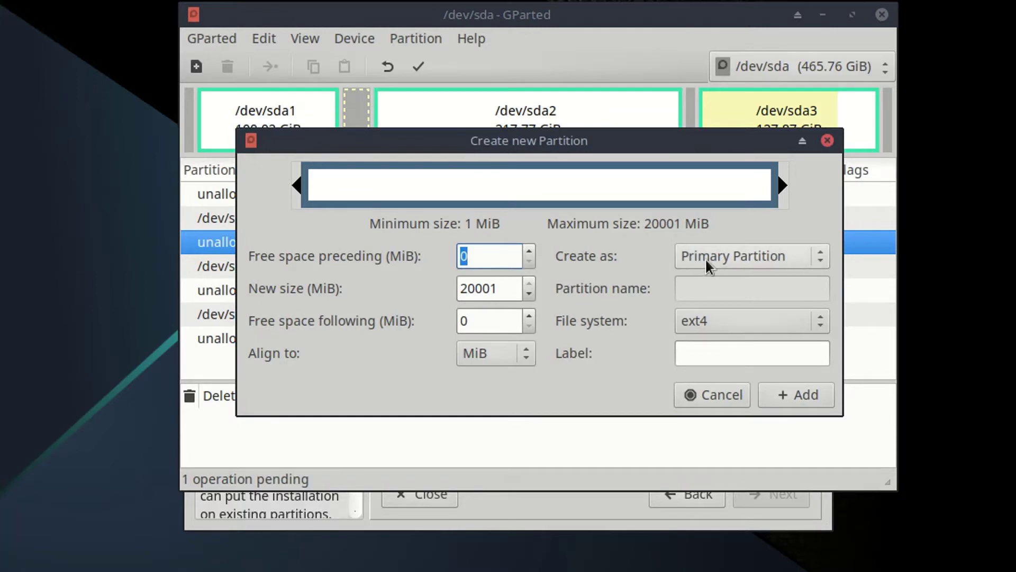
{"action": "left_click", "coordinate": [815, 398]}
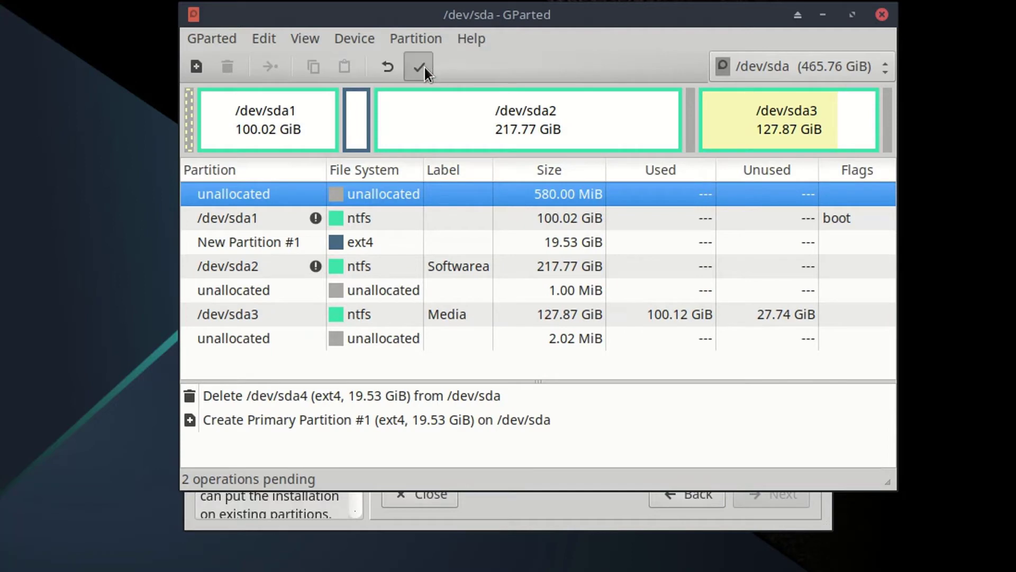
{"action": "left_click", "coordinate": [351, 115]}
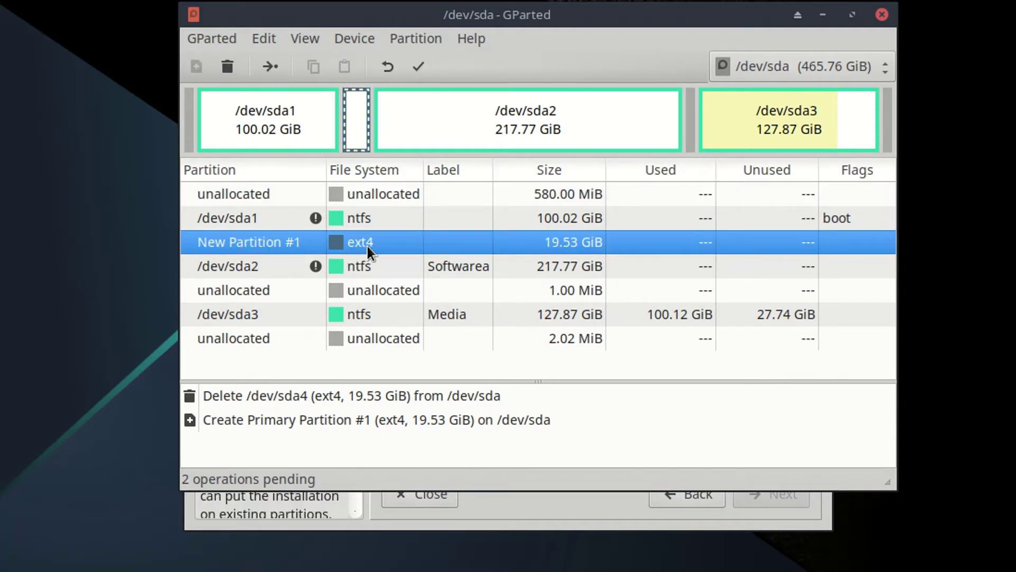
{"action": "left_click", "coordinate": [423, 66]}
{"action": "left_click", "coordinate": [757, 331]}
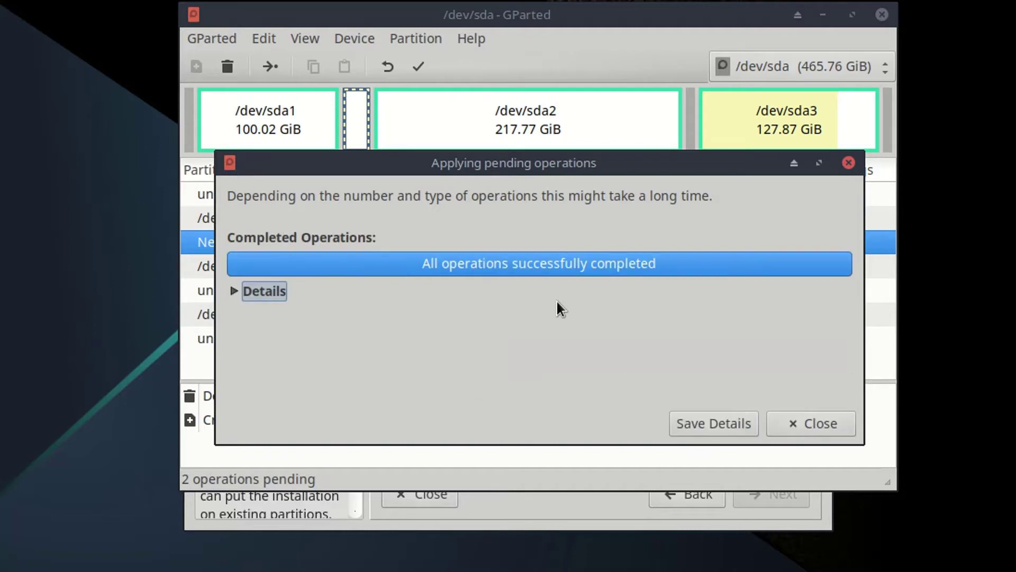
{"action": "left_click", "coordinate": [809, 419]}
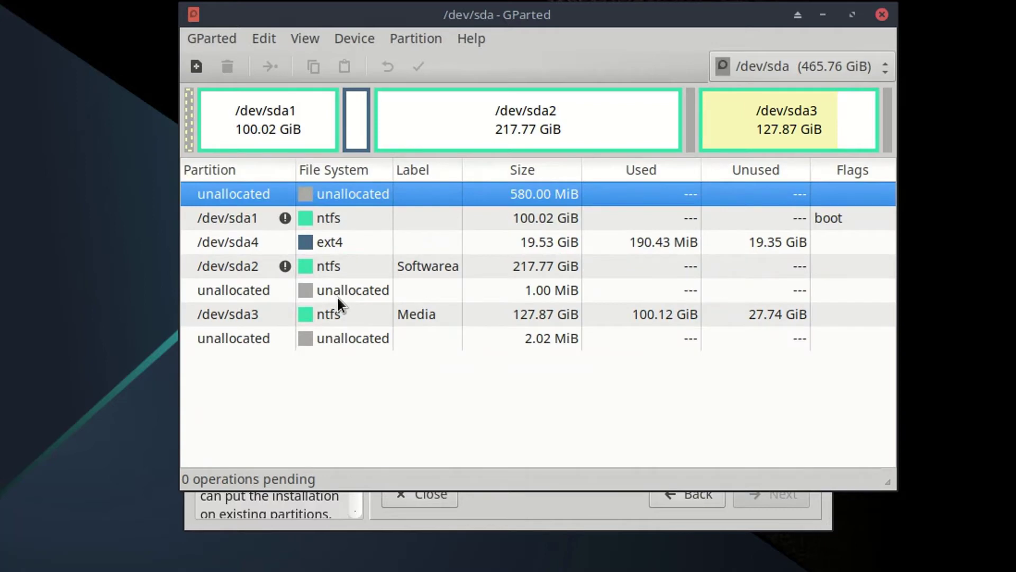
- Close GParted and choose Custom install on existing partitions as the installation type
{"action": "left_click", "coordinate": [882, 17]}
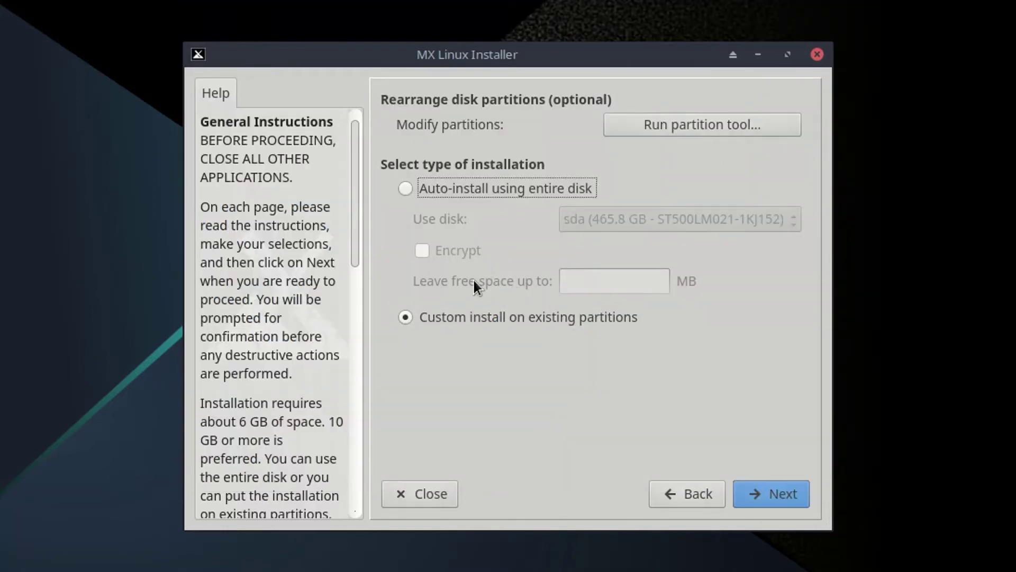
{"action": "left_click", "coordinate": [451, 316]}
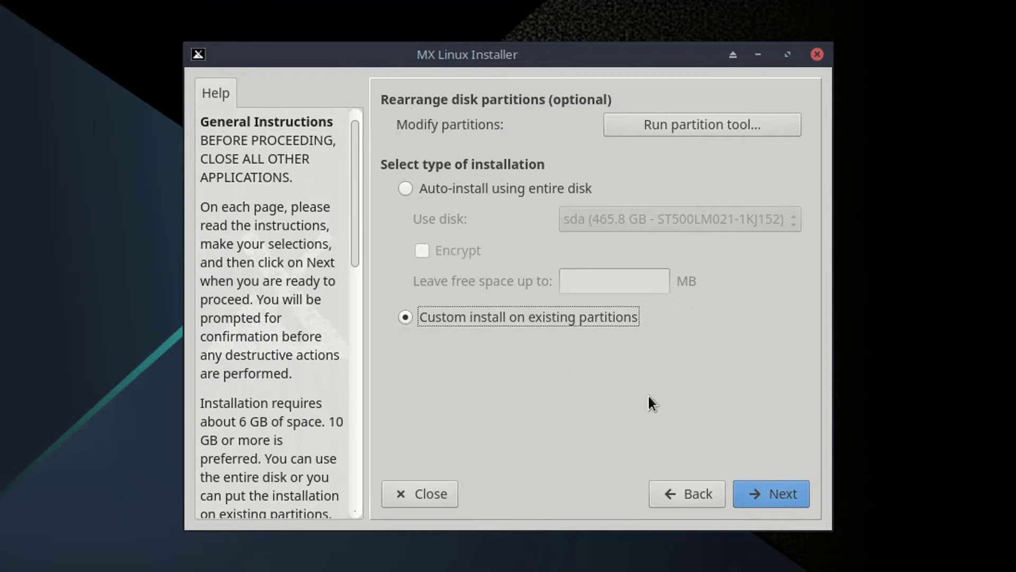
- Choose sda4 (19.5 GB ext4) as the root partition and confirm formatting it for the installation
{"action": "left_click", "coordinate": [779, 488]}
{"action": "left_click", "coordinate": [494, 148]}
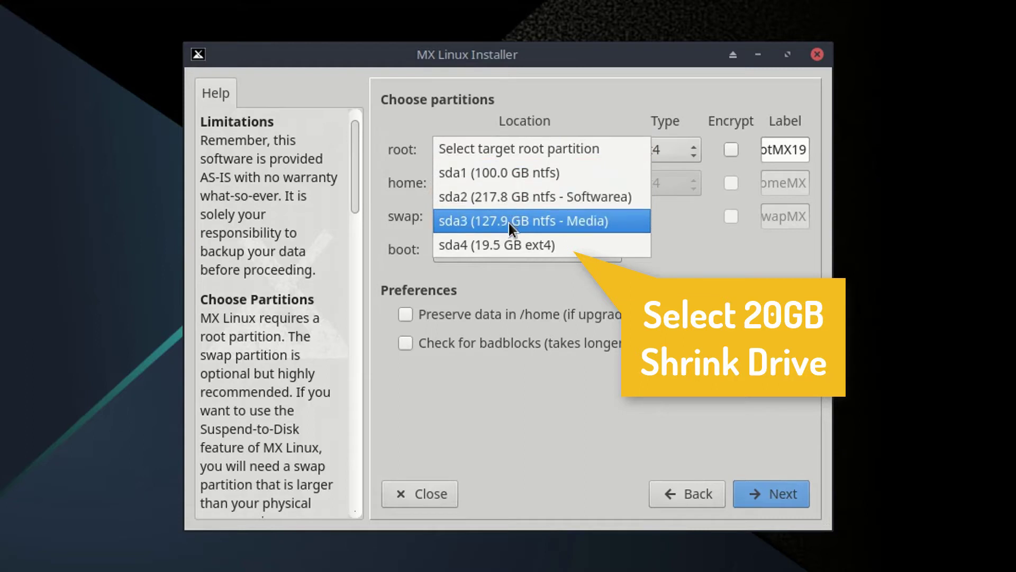
{"action": "left_click", "coordinate": [515, 251]}
{"action": "left_click", "coordinate": [784, 500]}
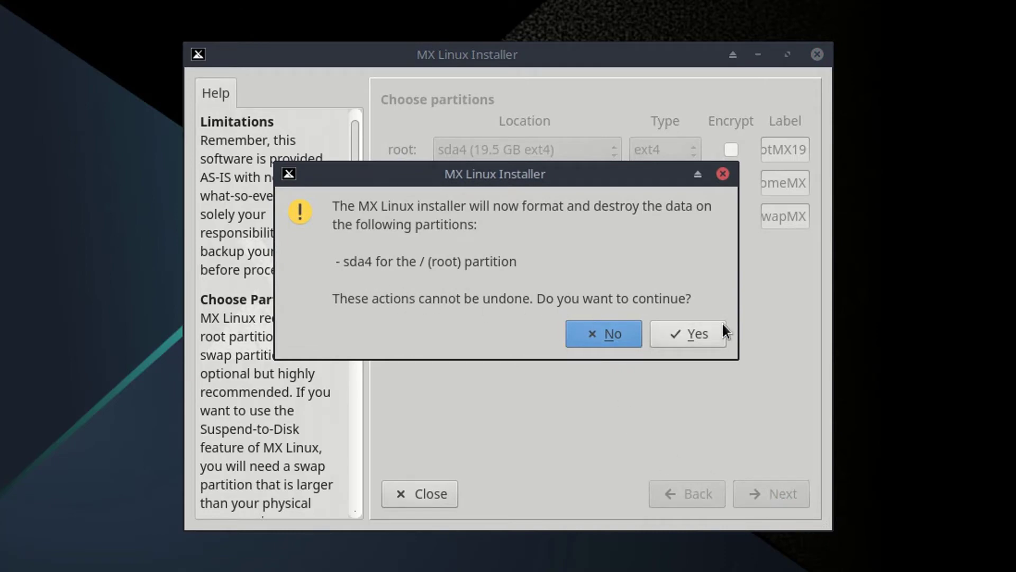
{"action": "left_click", "coordinate": [705, 329]}
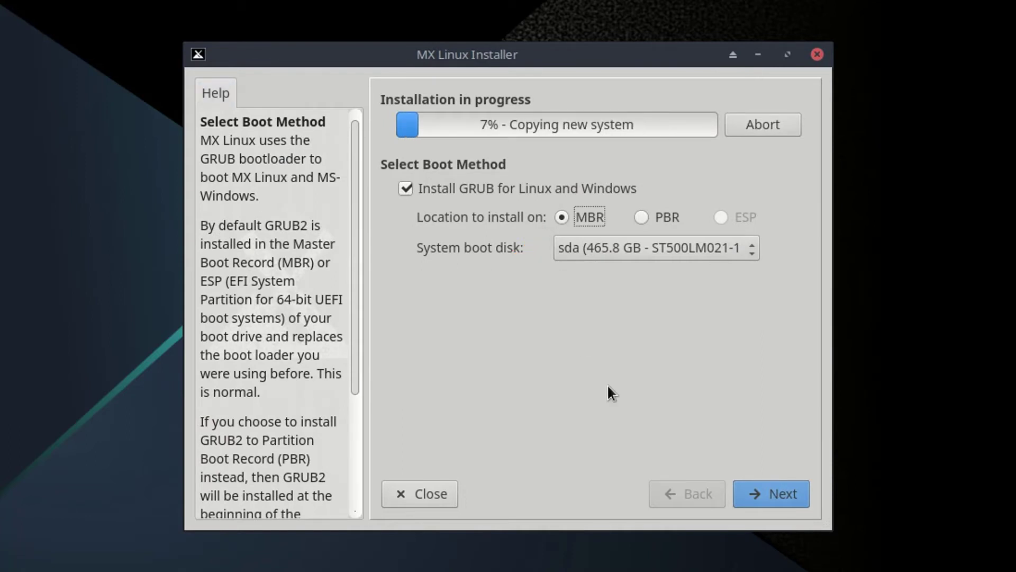
- Install GRUB to the MBR of system boot disk sda and accept the default computer network names
{"action": "left_click", "coordinate": [619, 248]}
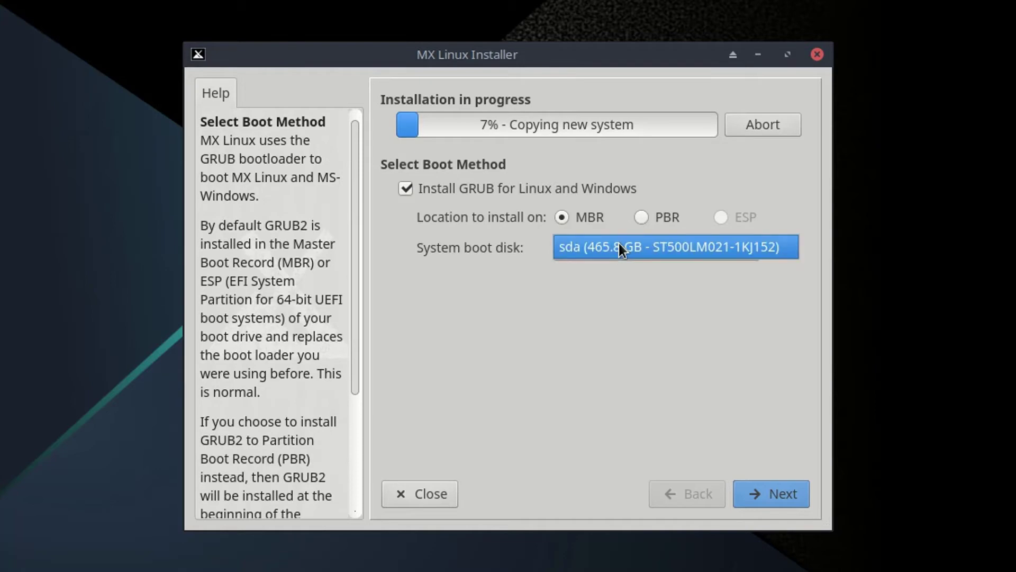
{"action": "left_click", "coordinate": [611, 303]}
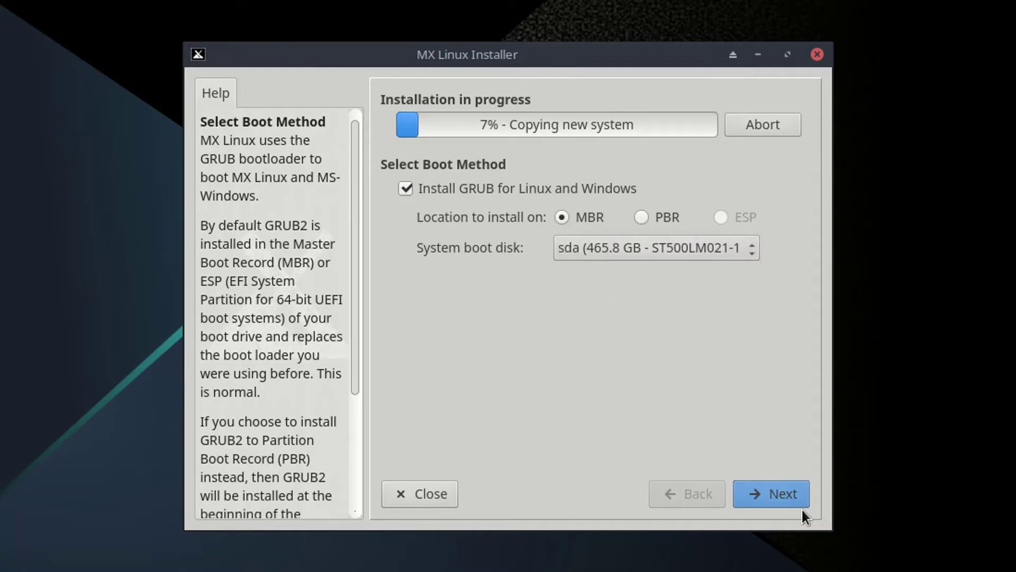
{"action": "left_click", "coordinate": [789, 497]}
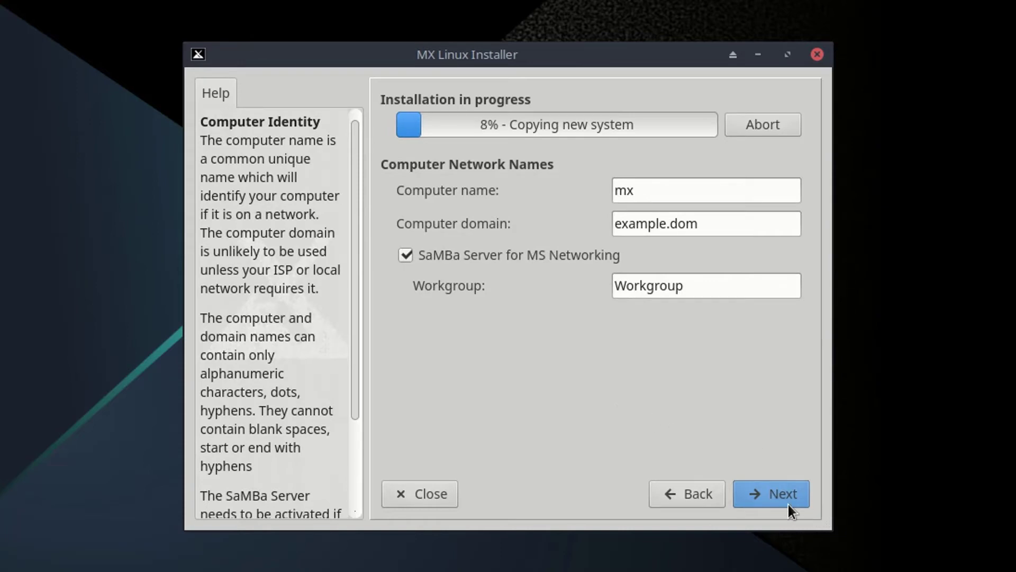
{"action": "key", "text": "Return"}
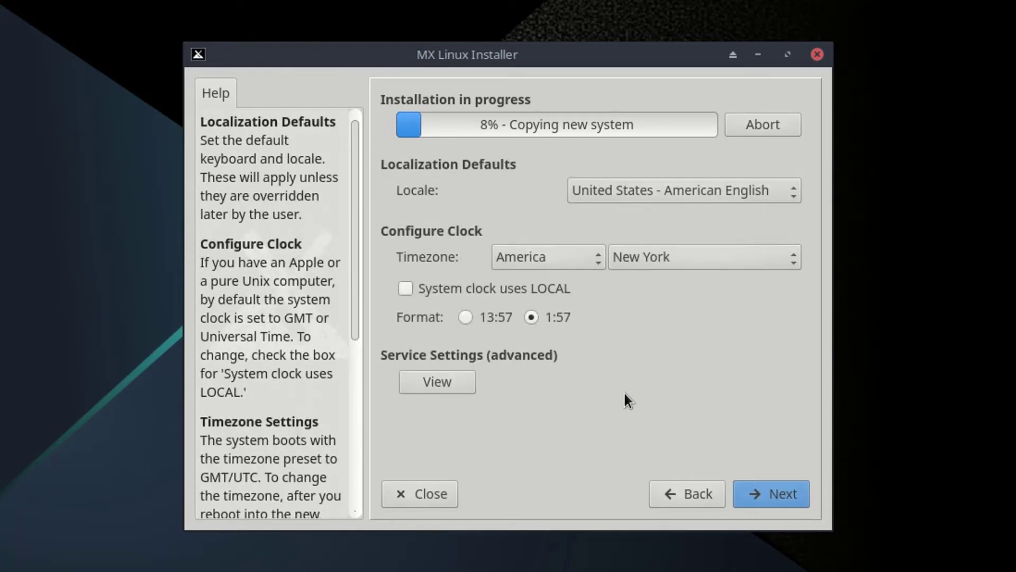
- Choose America as the timezone region with New York as the city and accept the localization defaults
{"action": "left_click", "coordinate": [550, 256]}
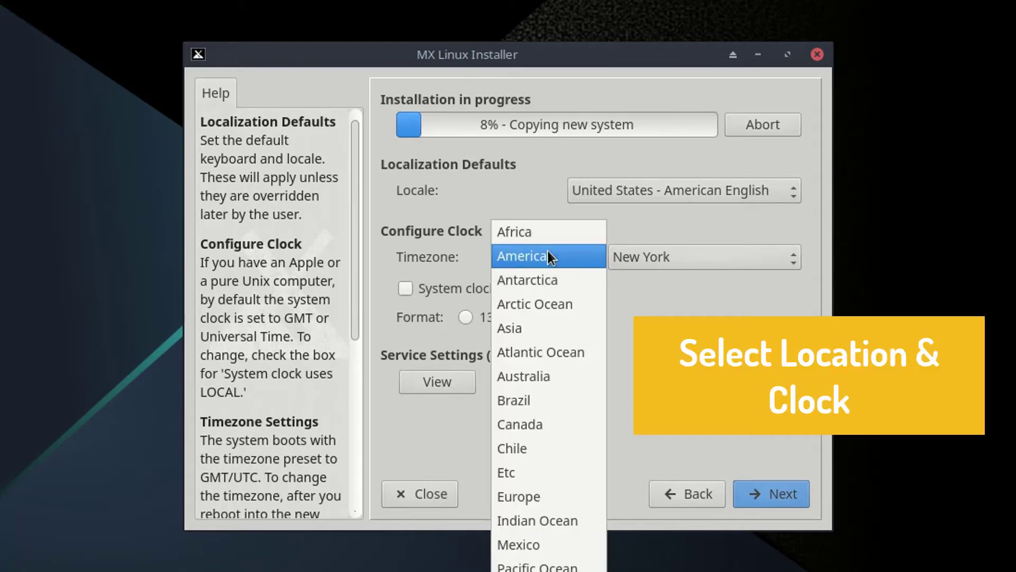
{"action": "left_click", "coordinate": [527, 258]}
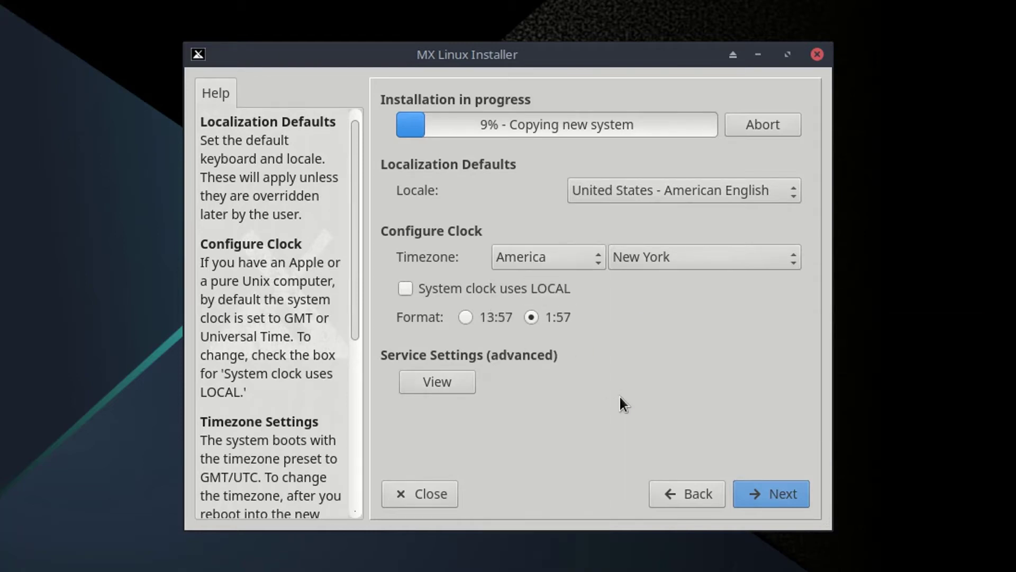
{"action": "left_click", "coordinate": [773, 490]}
- Set the default user login name to fms, enter and confirm the user and root passwords, and continue the installation
{"action": "type", "text": "fms"}
{"action": "left_click", "coordinate": [642, 225]}
{"action": "type", "text": "******"}
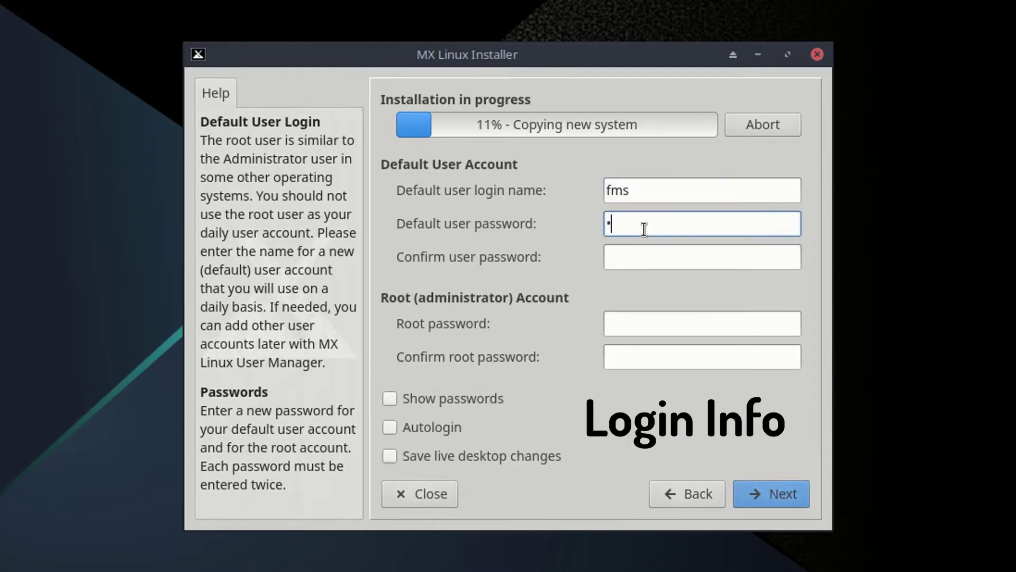
{"action": "key", "text": "Tab"}
{"action": "type", "text": "******"}
{"action": "key", "text": "Tab"}
{"action": "type", "text": "******"}
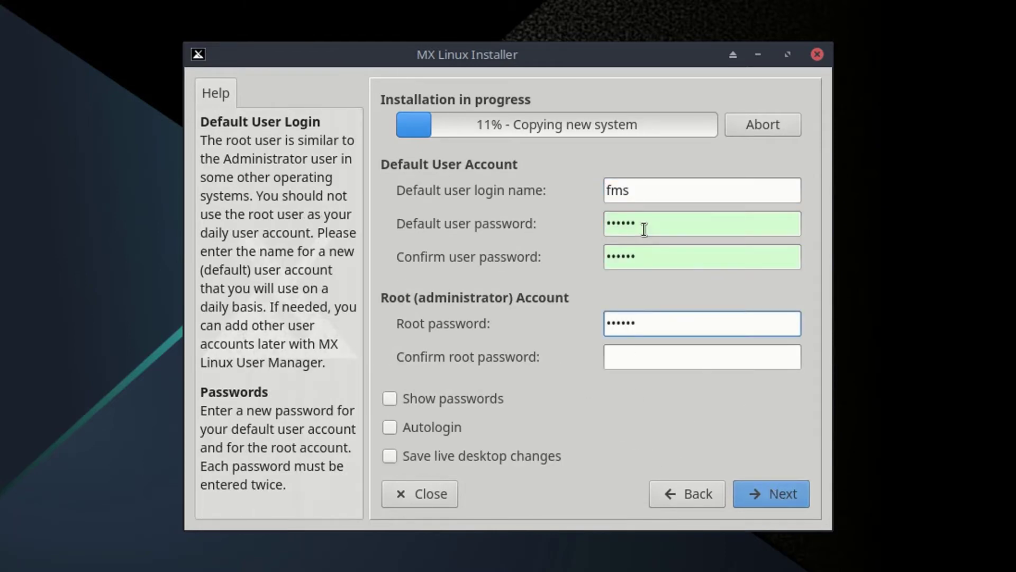
{"action": "key", "text": "Tab"}
{"action": "type", "text": "******"}
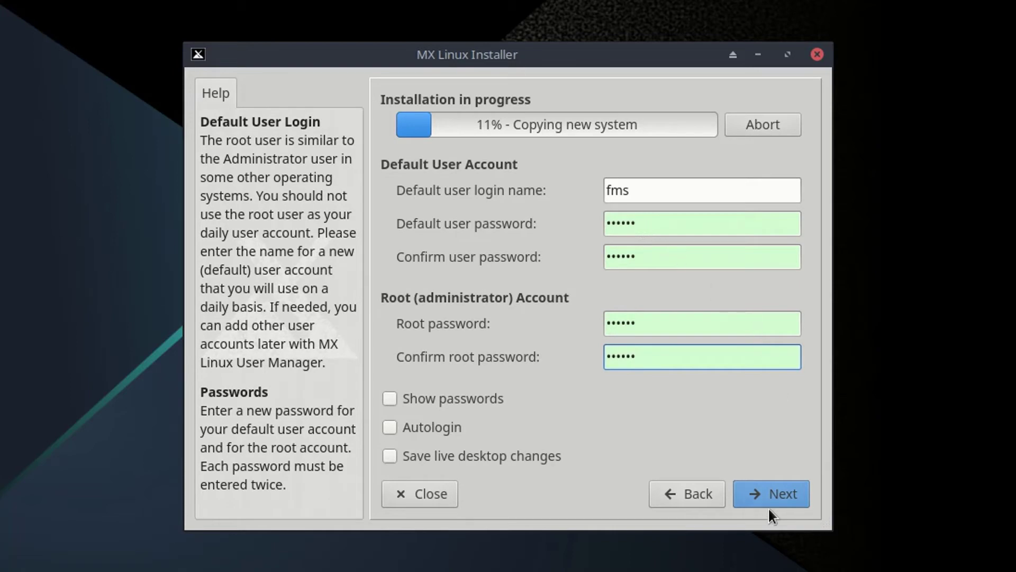
{"action": "left_click", "coordinate": [774, 494]}
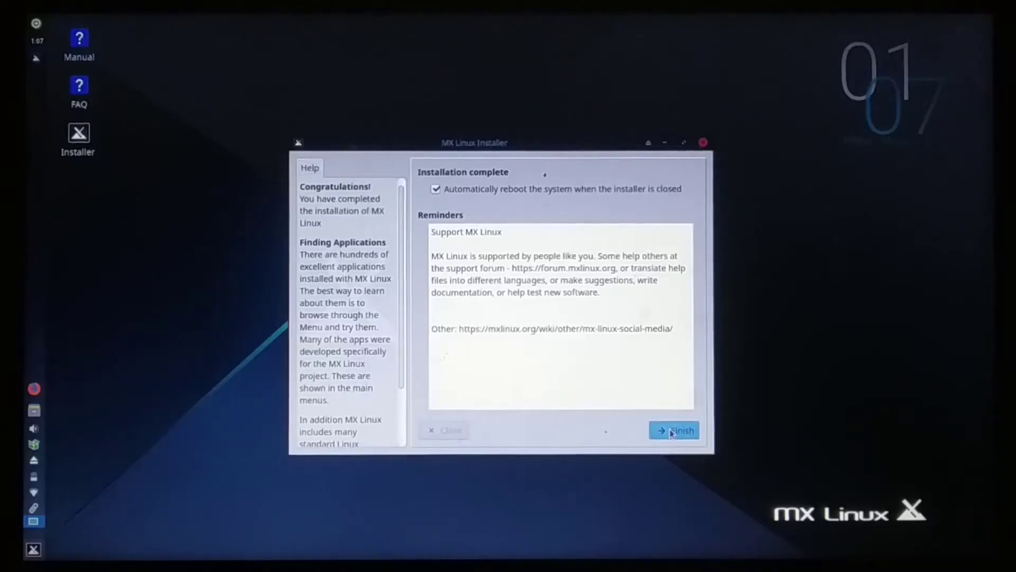
- Finish the installer with automatic reboot and start MX 19.1 patito feo from the boot menu
{"action": "left_click", "coordinate": [671, 432]}
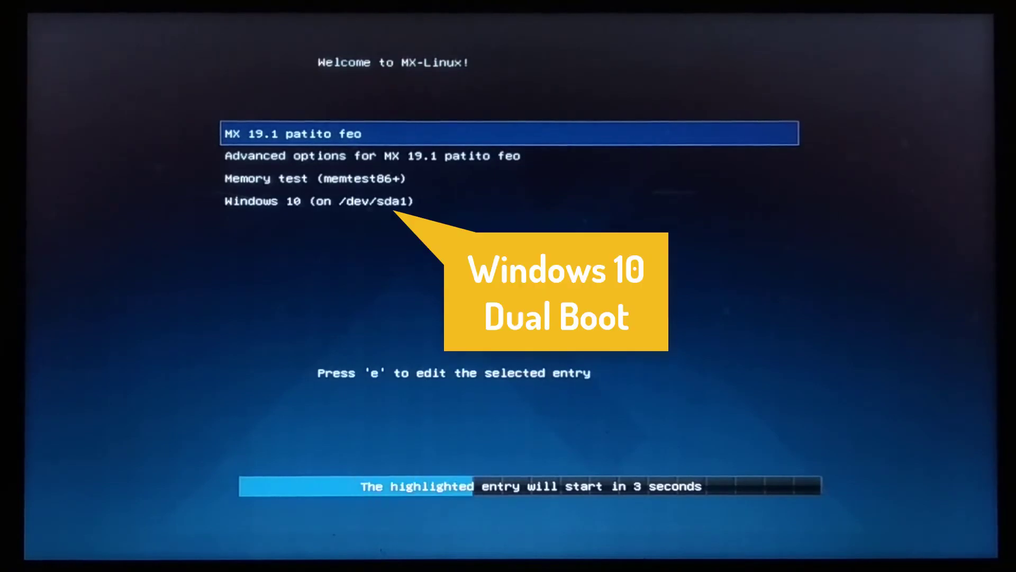
{"action": "key", "text": "Down"}
{"action": "key", "text": "Down"}
{"action": "key", "text": "Down"}
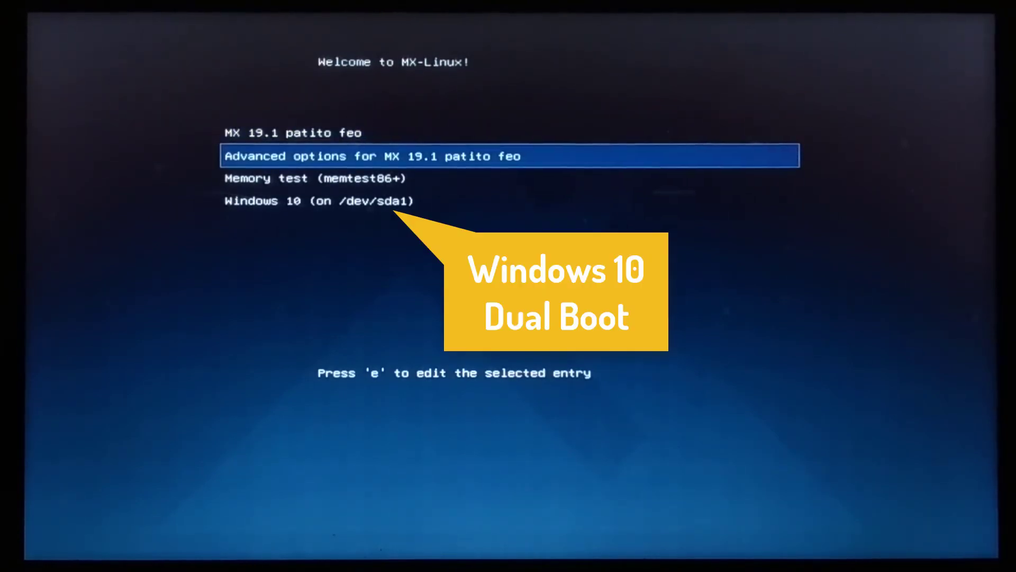
{"action": "key", "text": "Up"}
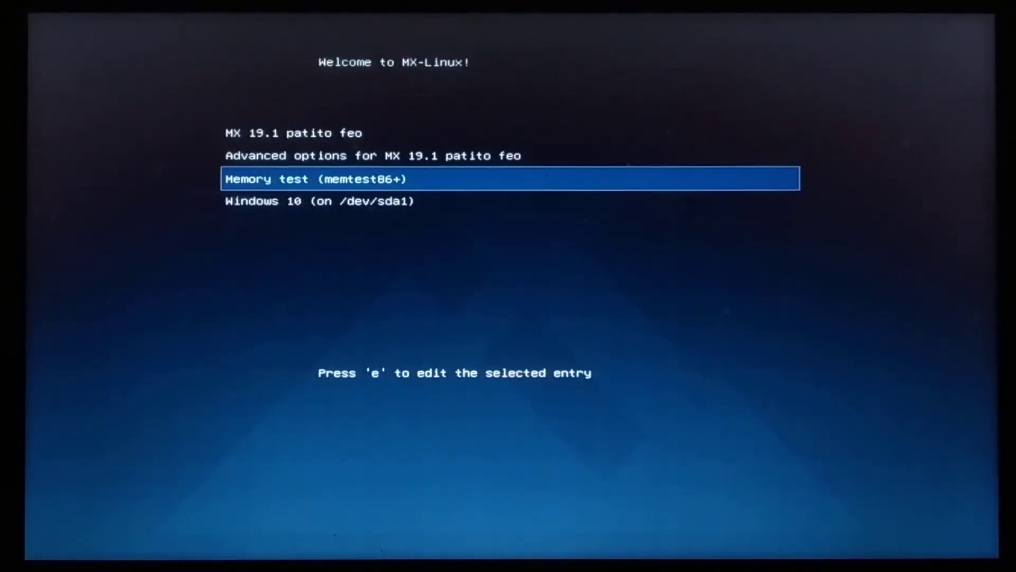
{"action": "key", "text": "Up"}
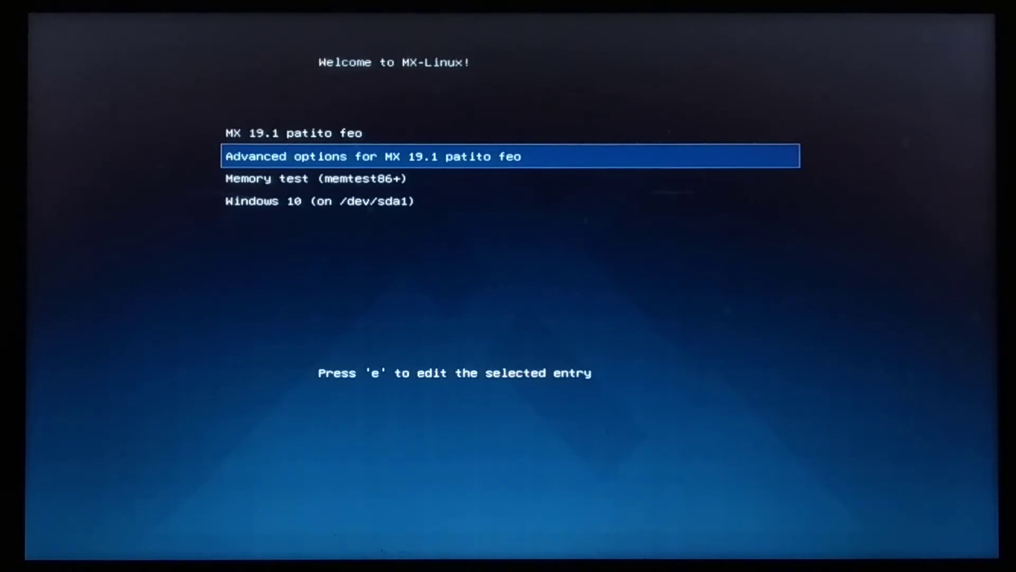
{"action": "key", "text": "Up"}
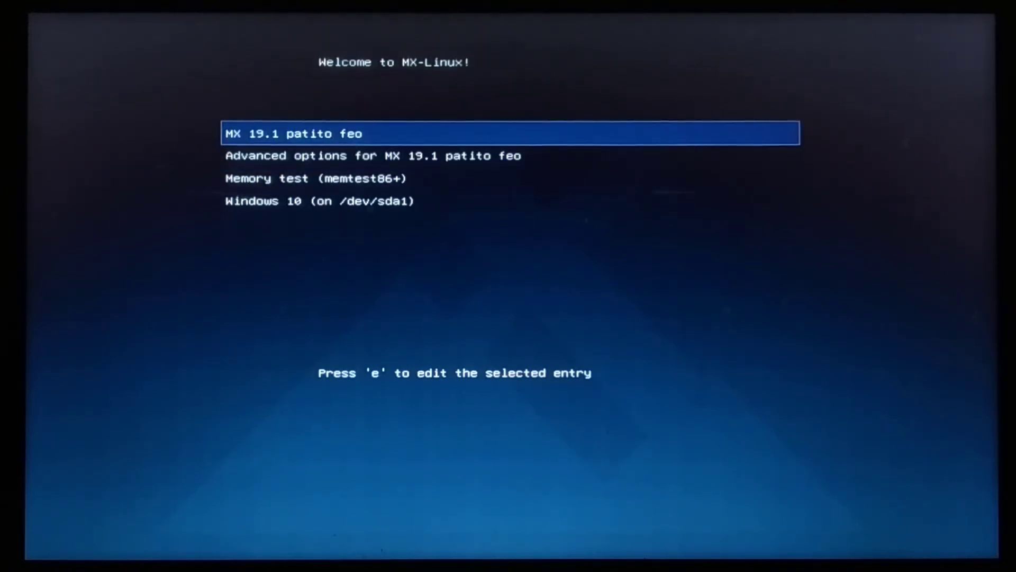
{"action": "key", "text": "Return"}
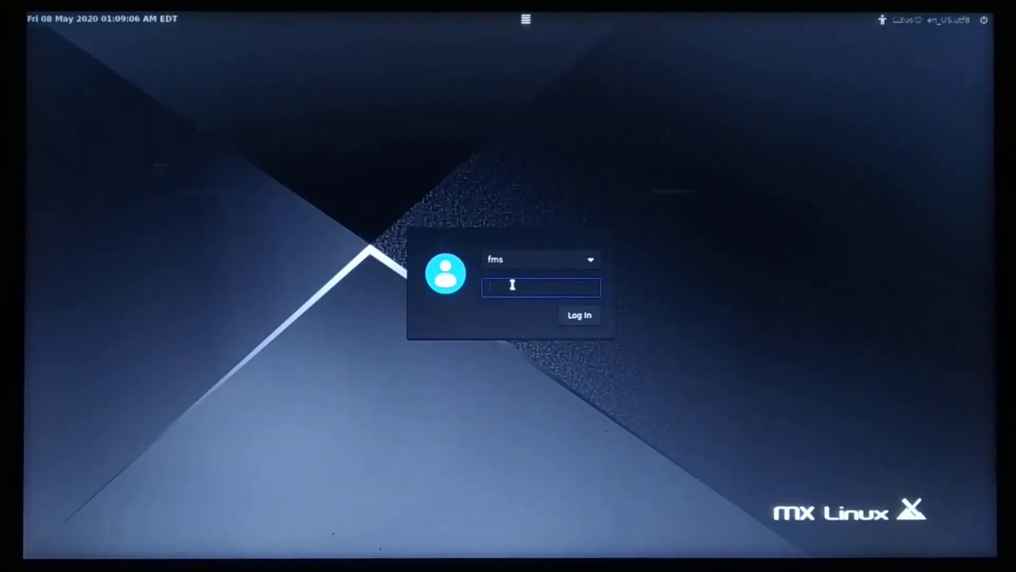
- Log in to the fms account with the user password and close the MX Welcome dialog
{"action": "type", "text": "••••••"}
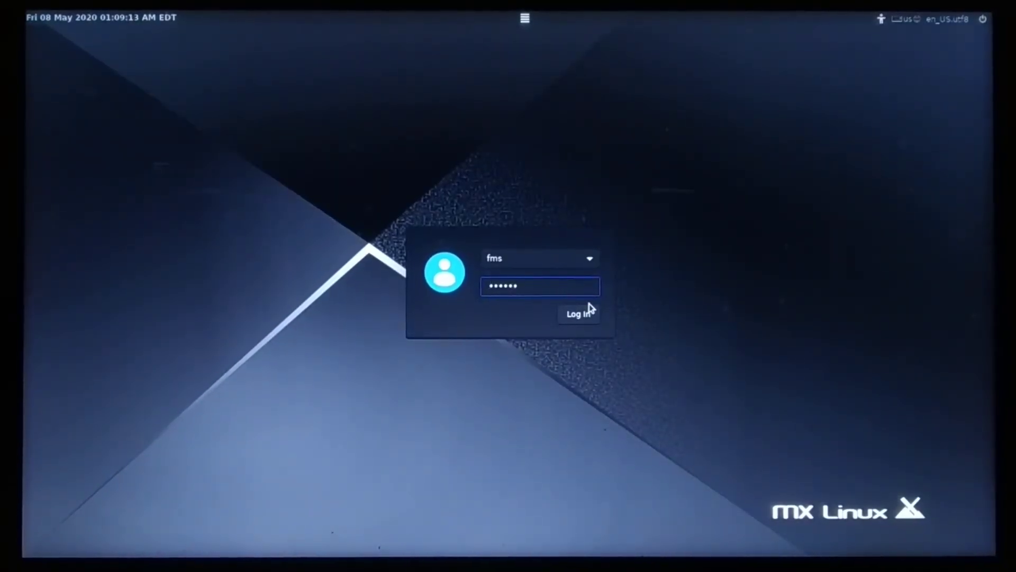
{"action": "left_click", "coordinate": [592, 315]}
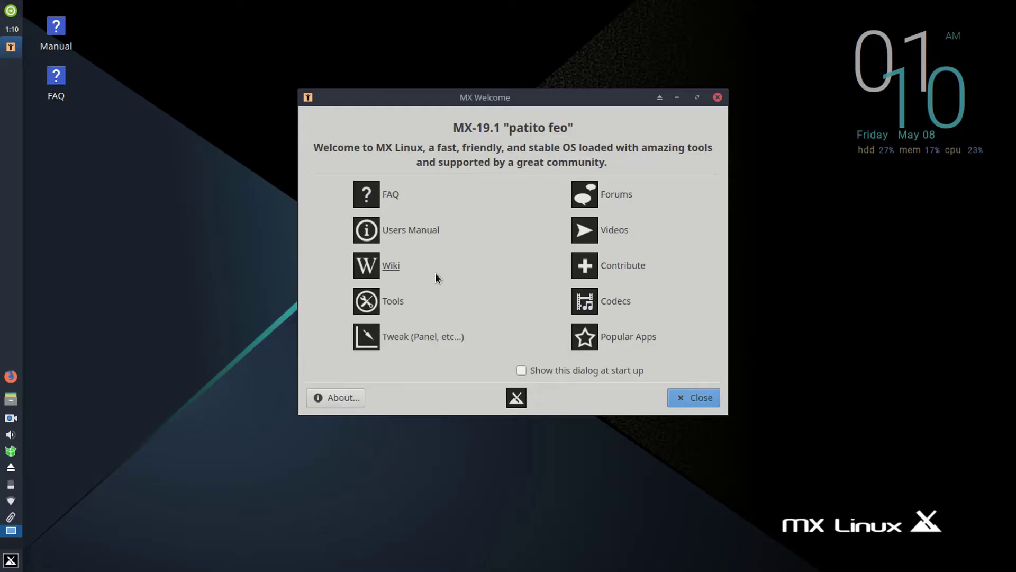
{"action": "left_click", "coordinate": [672, 398]}
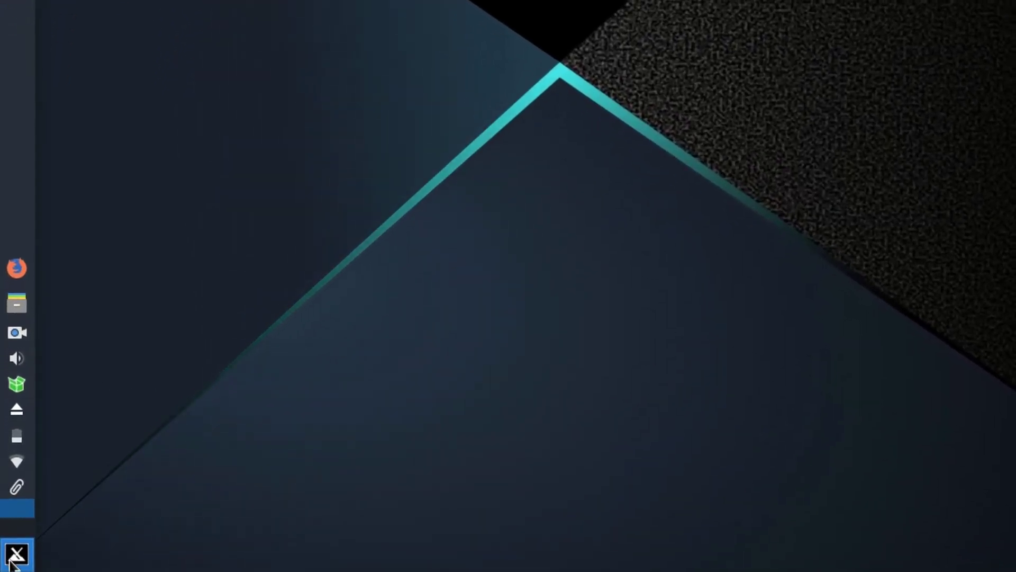
- Find and open the terminal, maximize its window and enlarge the text
{"action": "left_click", "coordinate": [12, 561]}
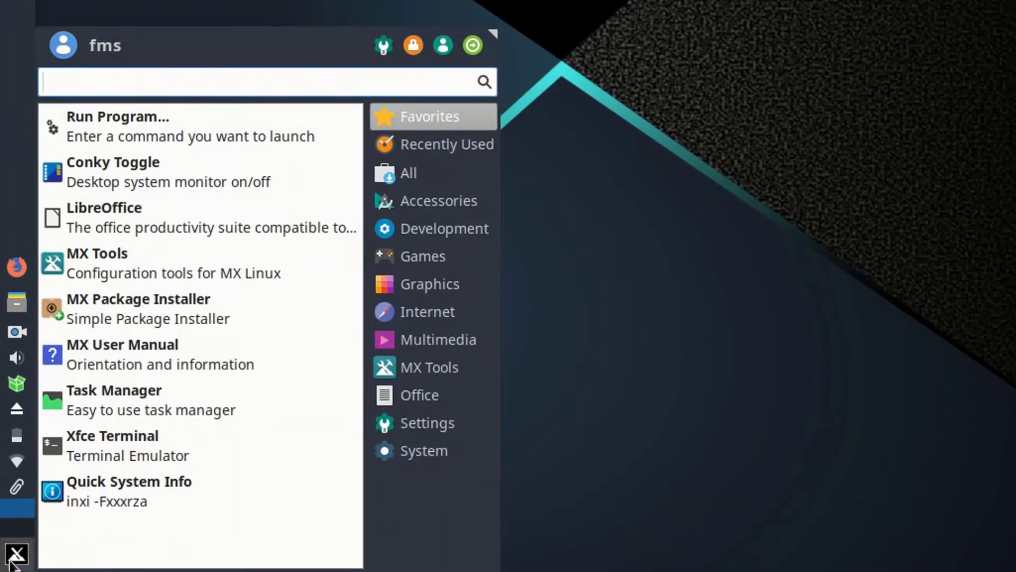
{"action": "type", "text": "ter"}
{"action": "left_click", "coordinate": [209, 144]}
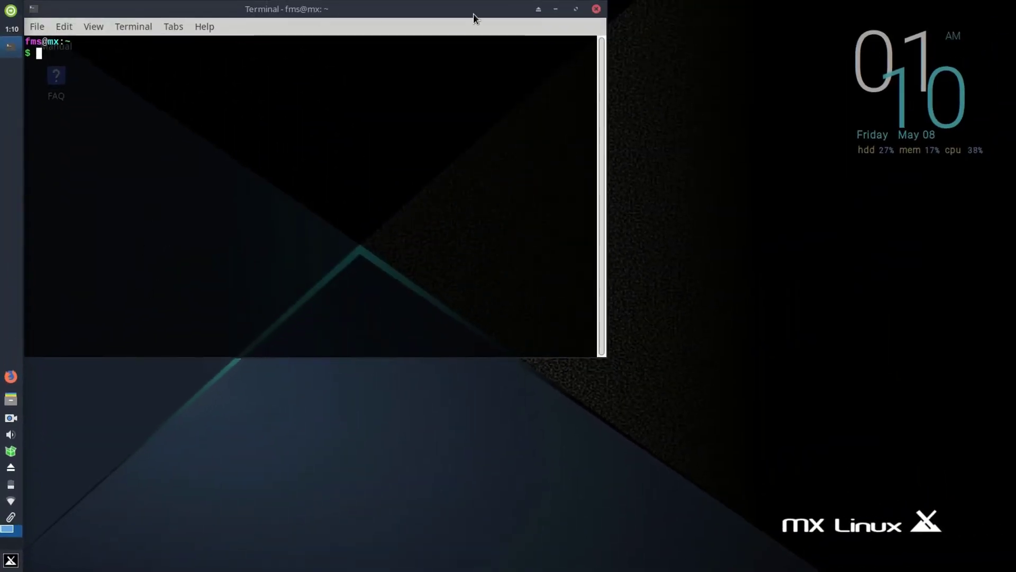
{"action": "left_click", "coordinate": [573, 15]}
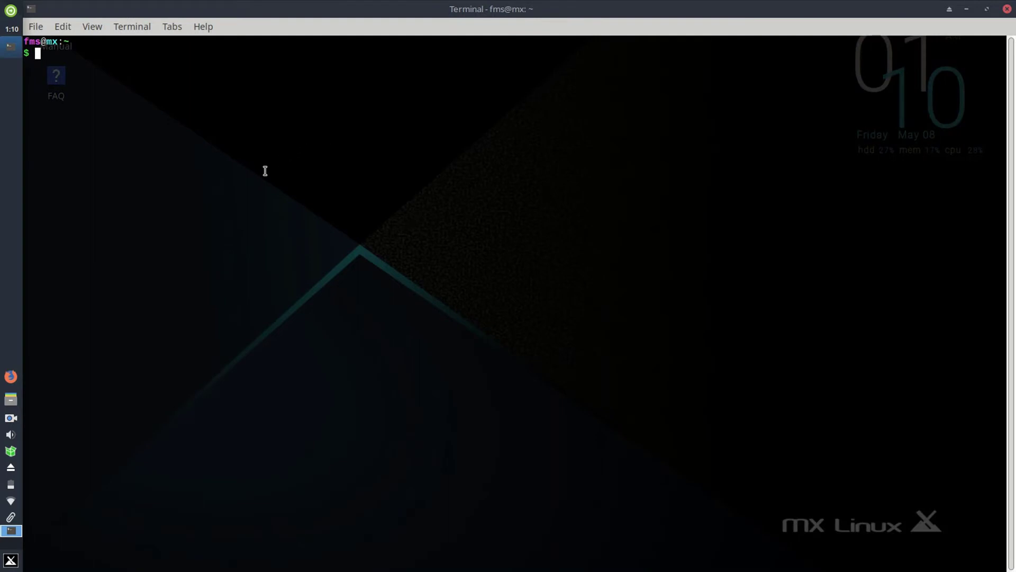
{"action": "right_click", "coordinate": [126, 136]}
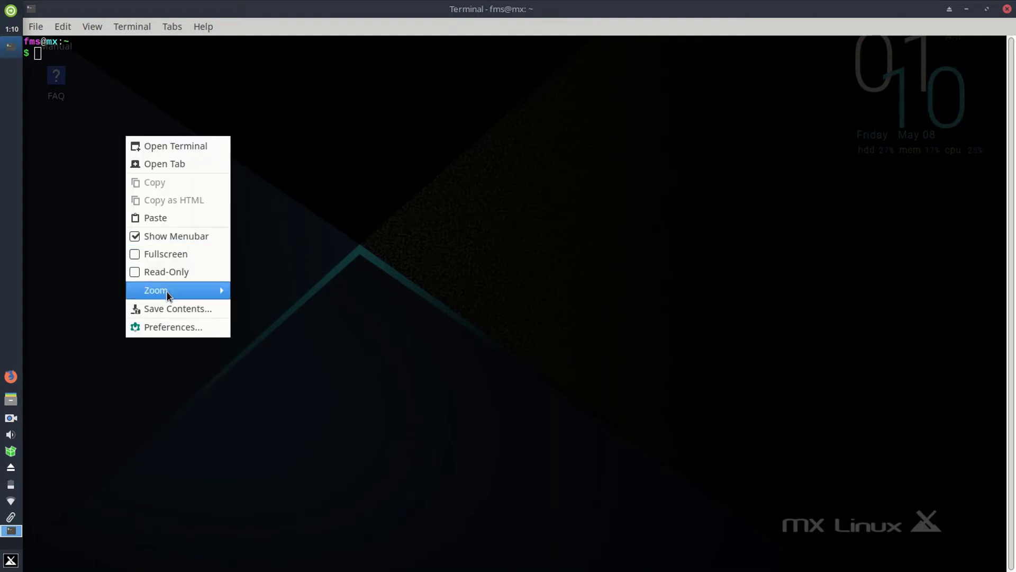
{"action": "mouse_move", "coordinate": [201, 293]}
{"action": "left_click", "coordinate": [286, 295]}
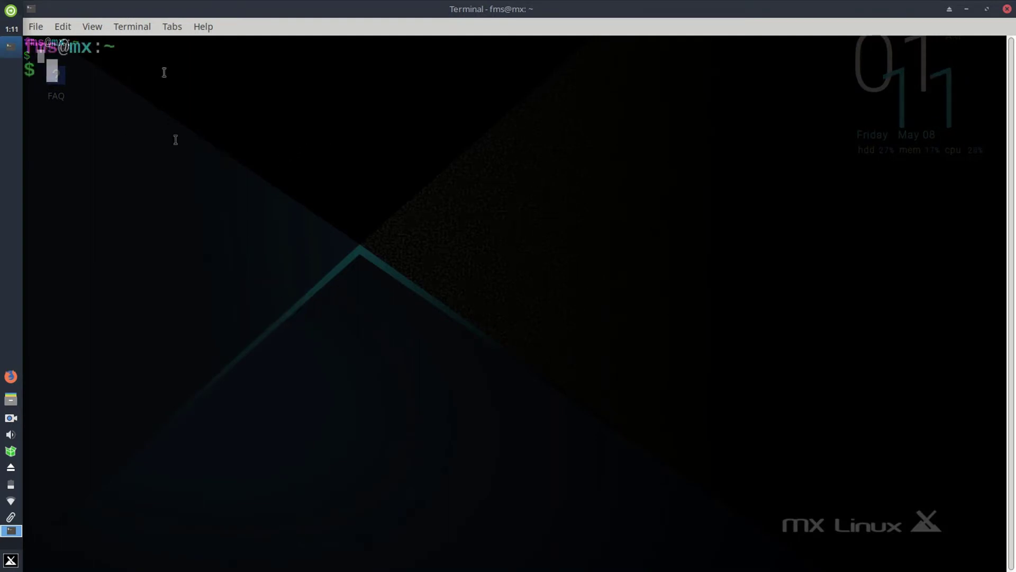
- Refresh the package lists with sudo apt-get update, authenticating with the sudo password
{"action": "type", "text": "sudo "}
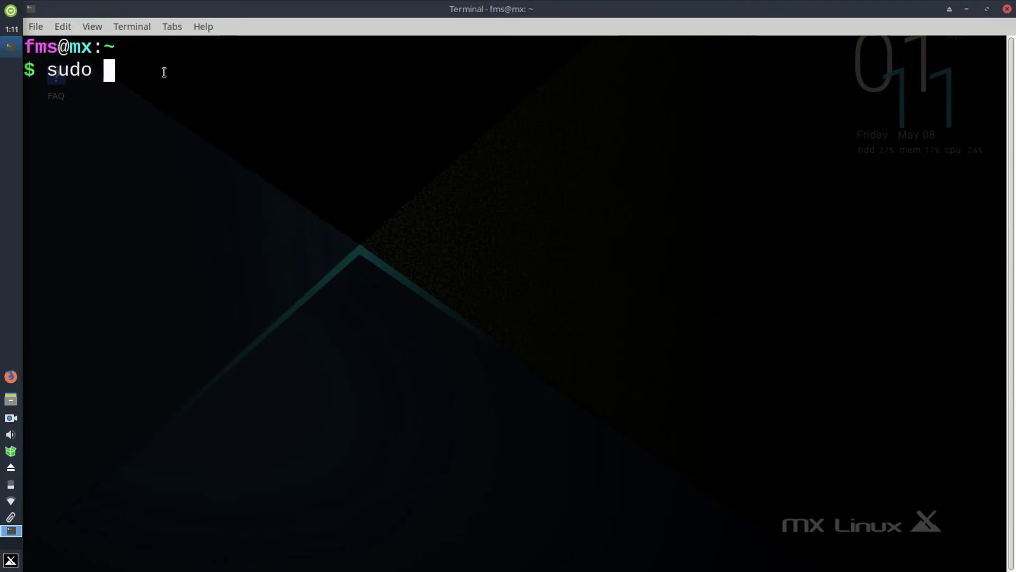
{"action": "type", "text": "apt-get update"}
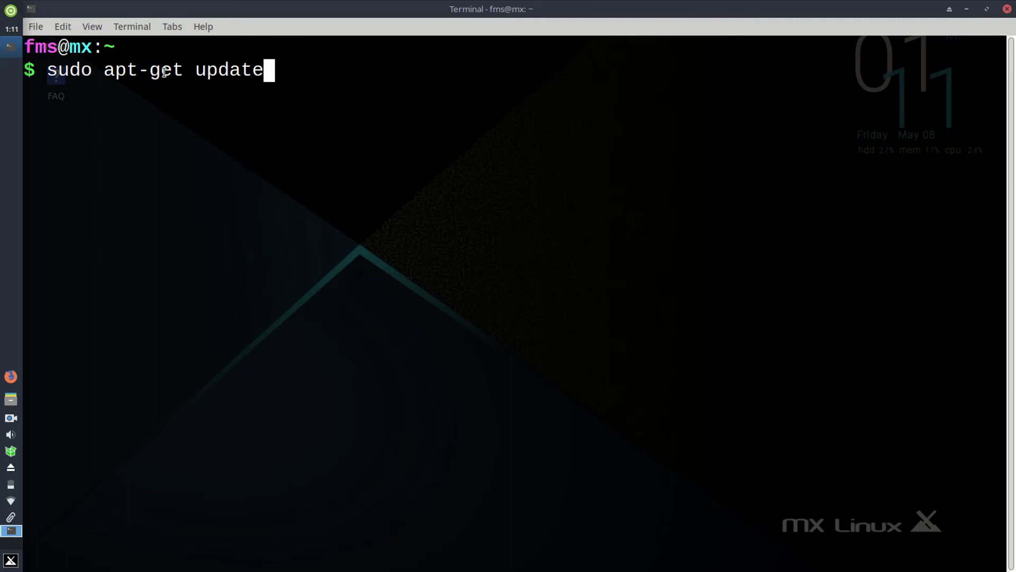
{"action": "key", "text": "Return"}
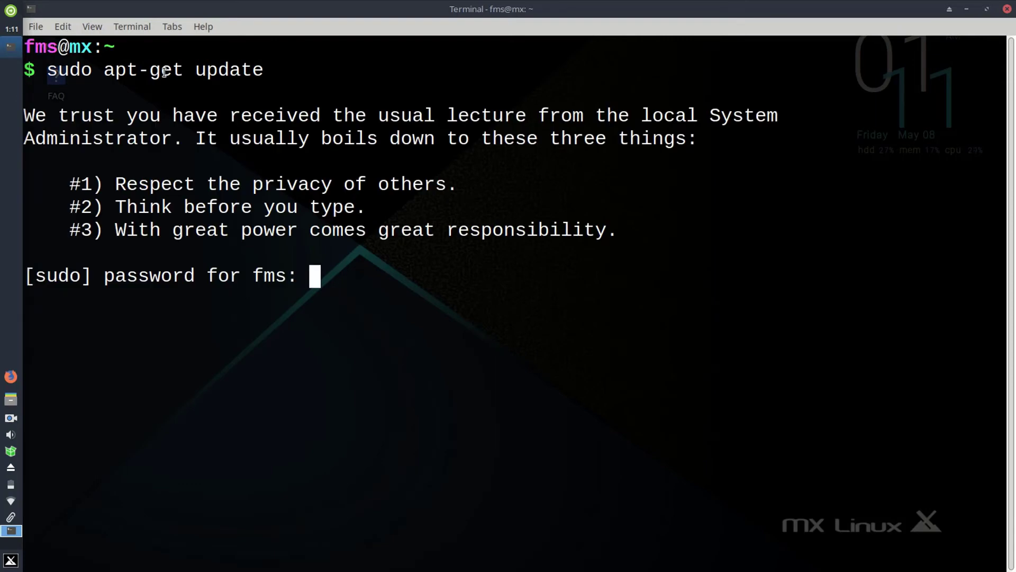
{"action": "key", "text": "Return"}
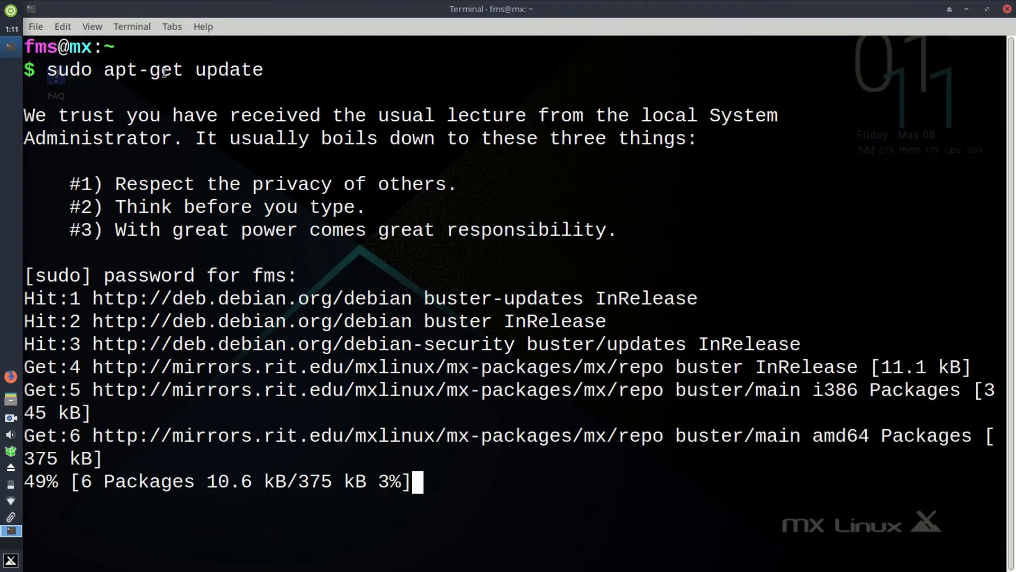
- Upgrade all packages with sudo apt-get upgrade, accepting the download and keeping the installed version of the 98vboxadd-xclient configuration file
{"action": "type", "text": "sudo "}
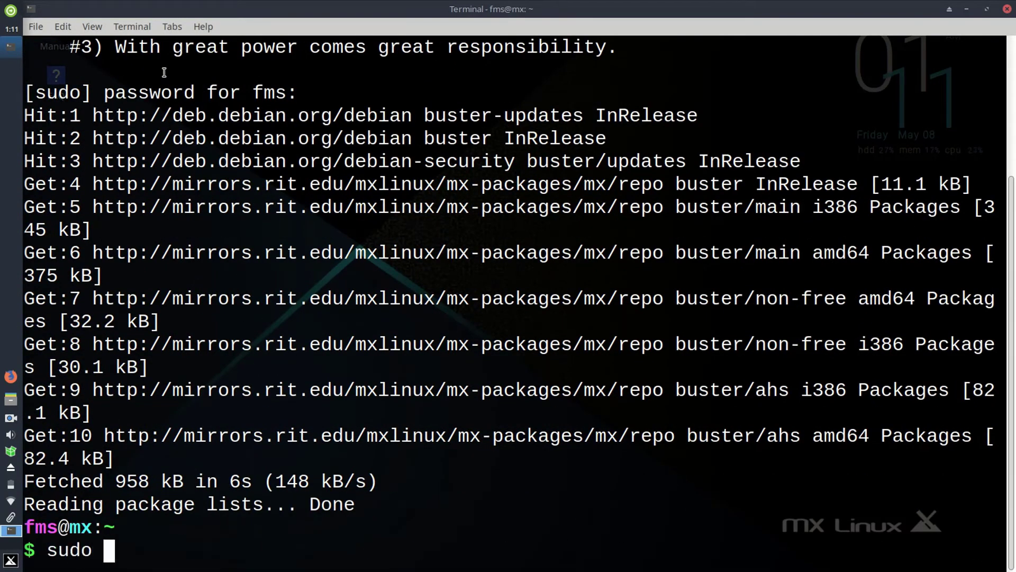
{"action": "type", "text": "apt-get upgrade"}
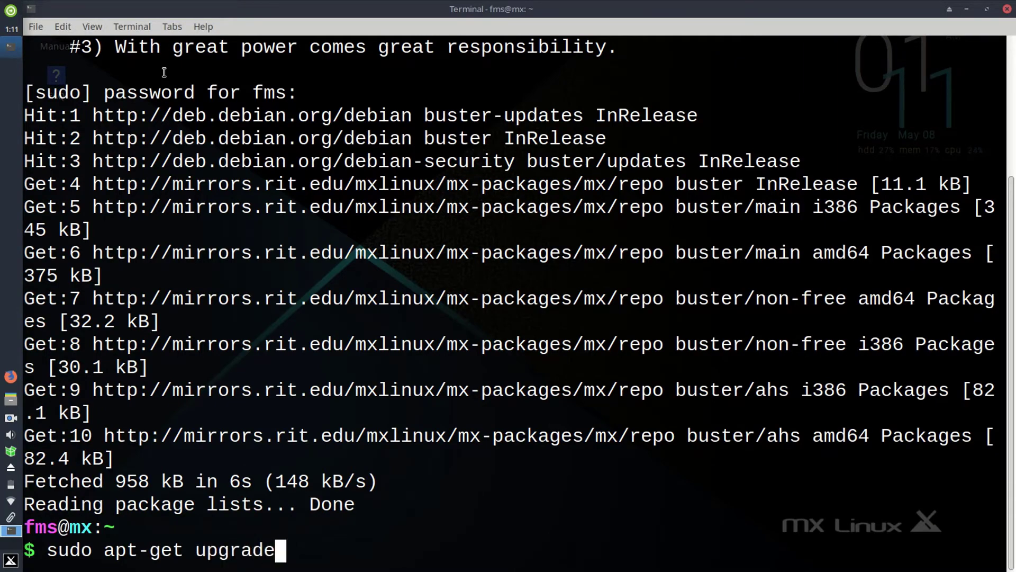
{"action": "key", "text": "Return"}
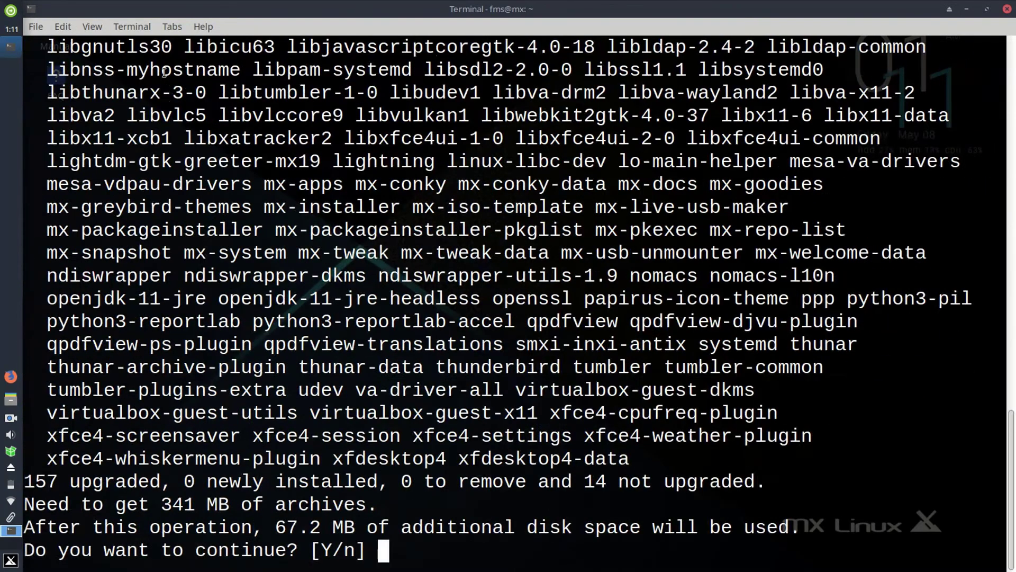
{"action": "type", "text": "y"}
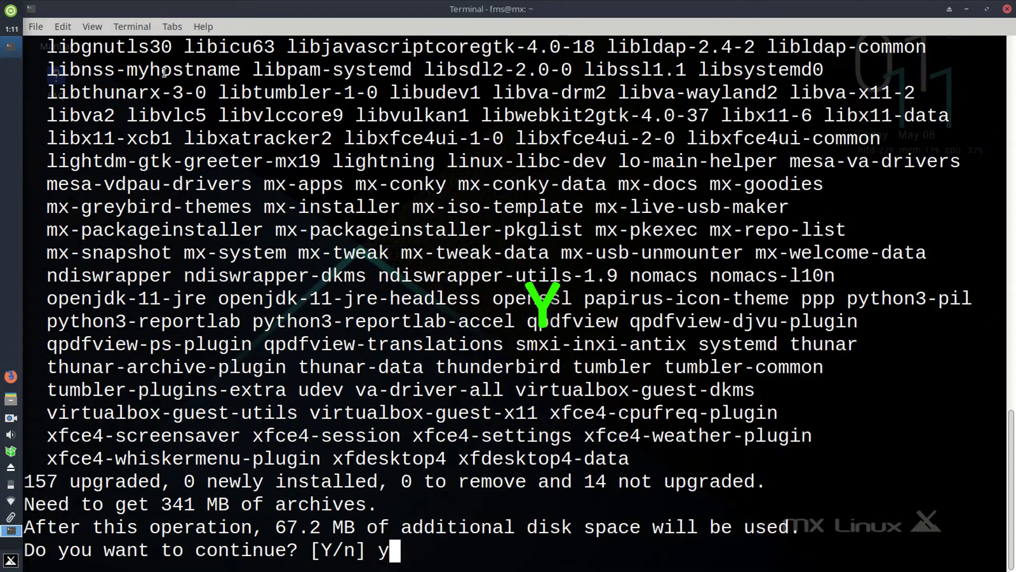
{"action": "key", "text": "Return"}
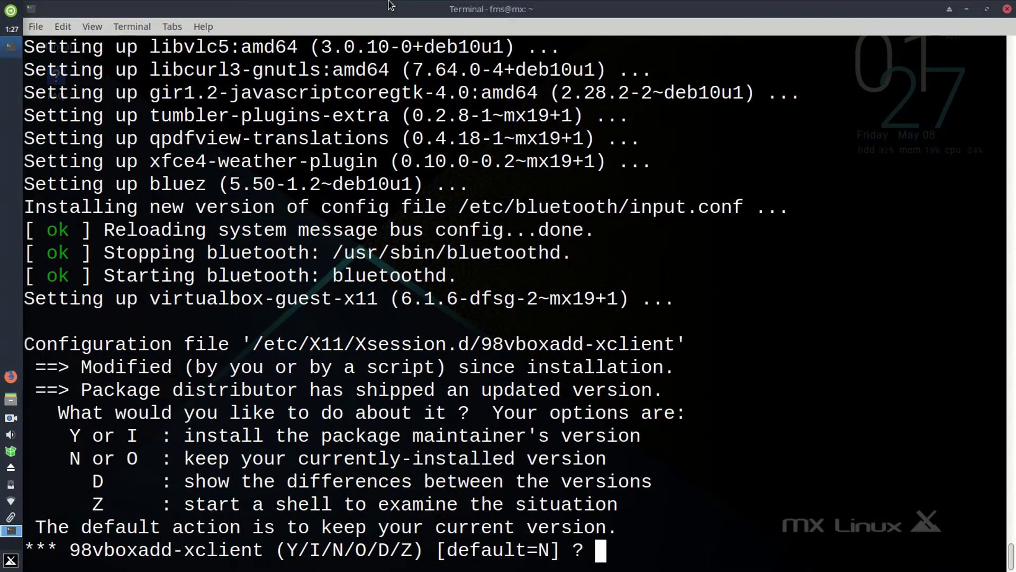
{"action": "key", "text": "Return"}
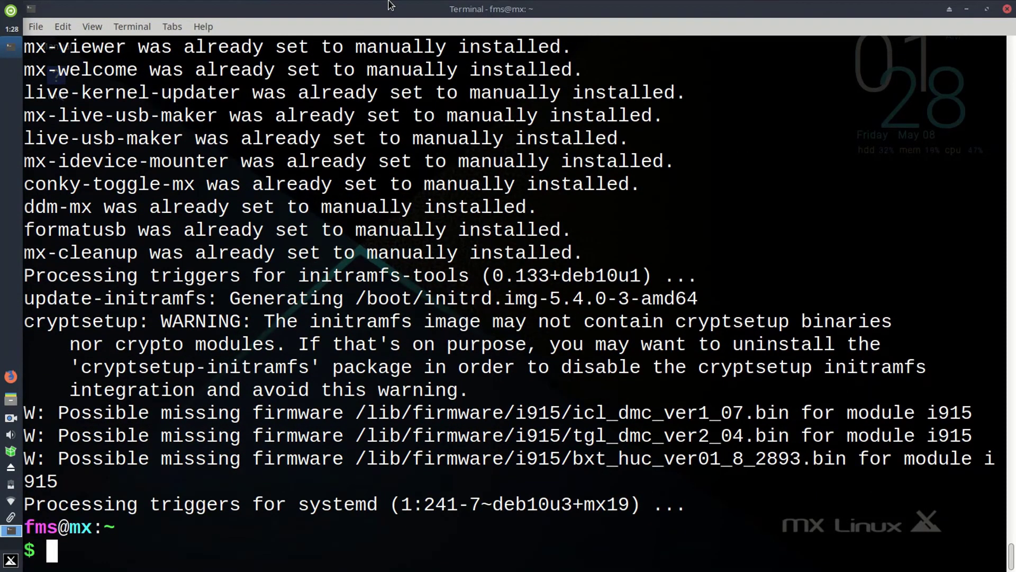
- Clear the terminal and regenerate the boot menu with sudo update-grub, authenticating with the sudo password
{"action": "key", "text": "ctrl+l"}
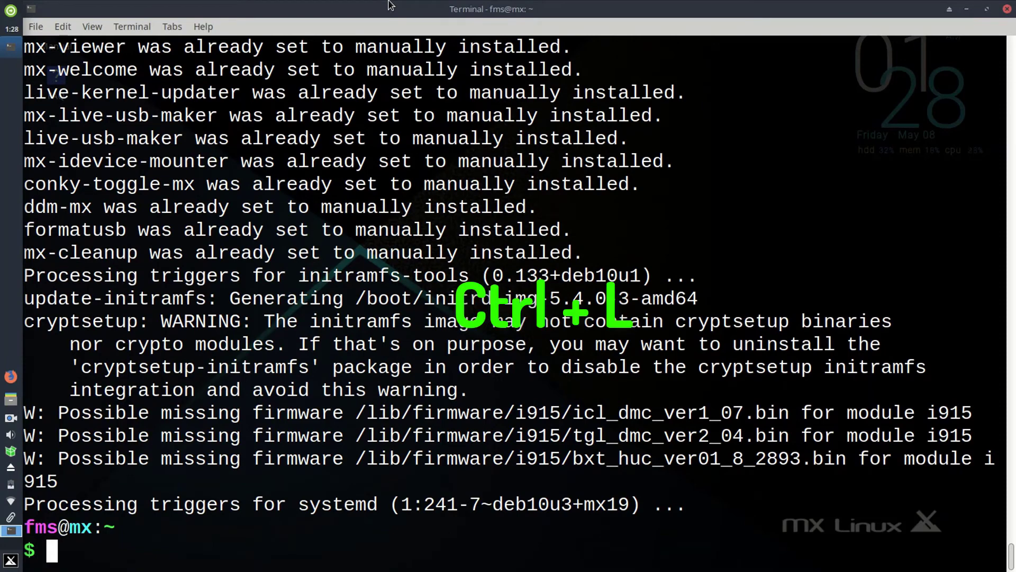
{"action": "type", "text": "sud"}
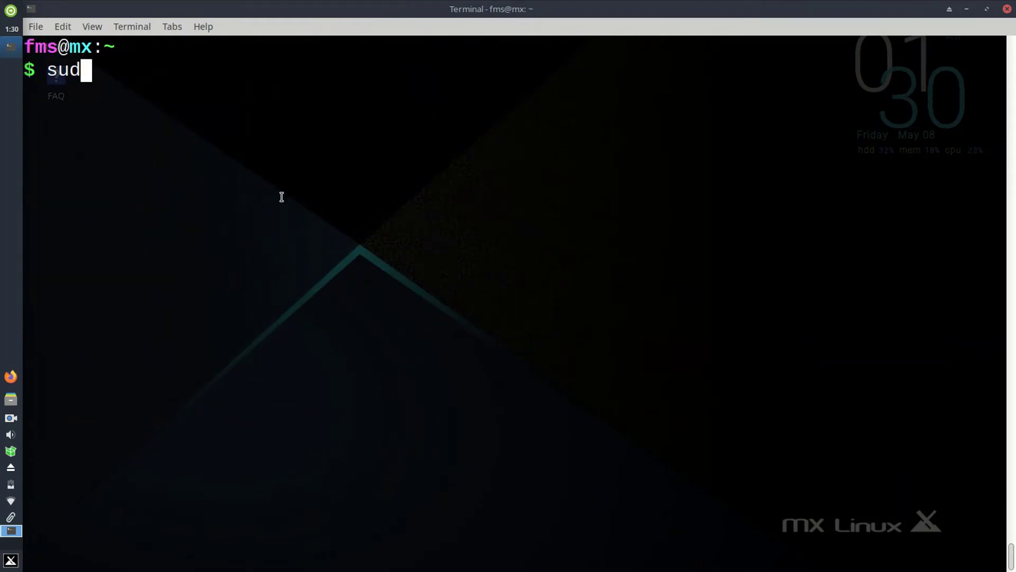
{"action": "type", "text": "o update-"}
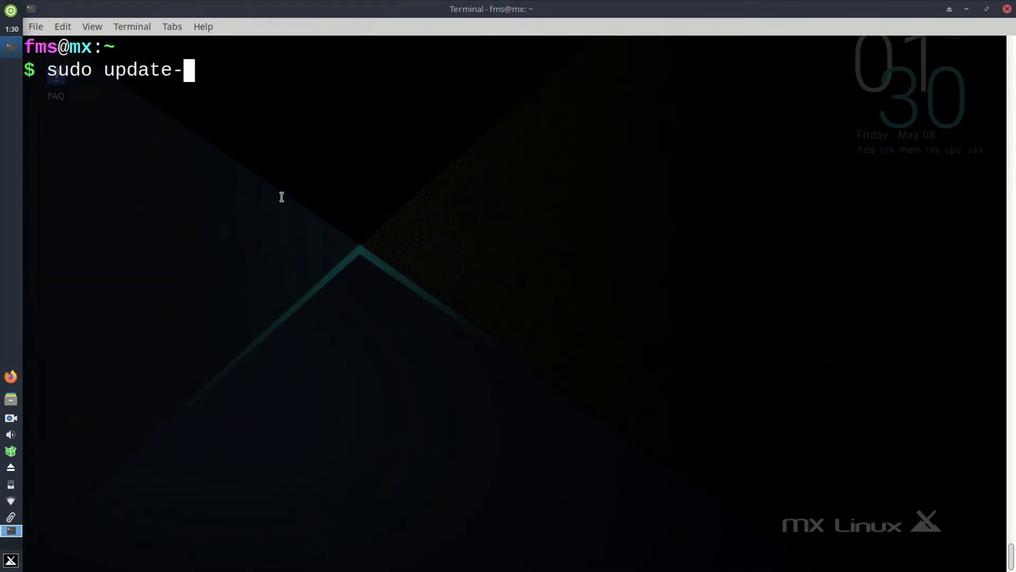
{"action": "type", "text": "grub"}
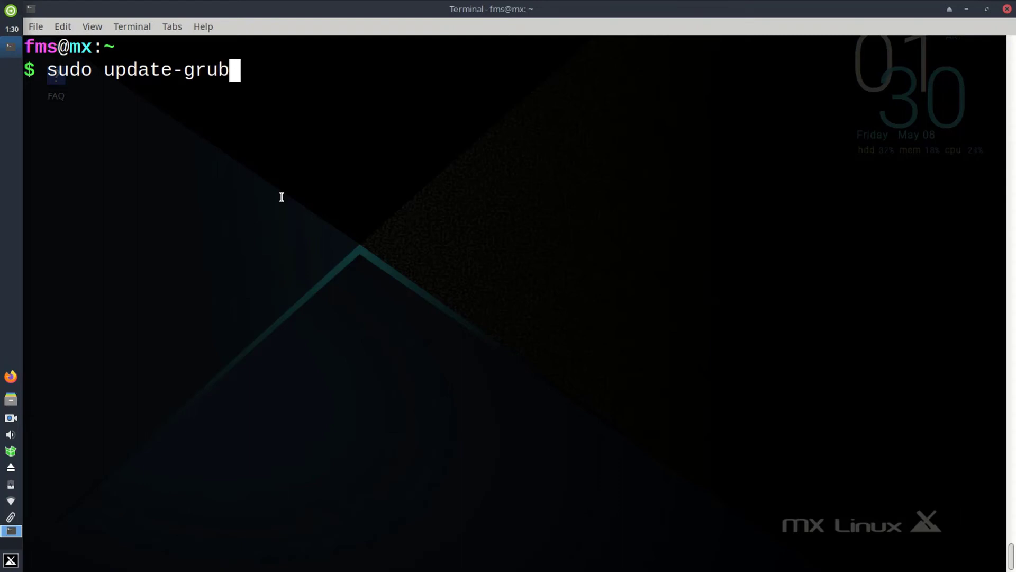
{"action": "key", "text": "Return"}
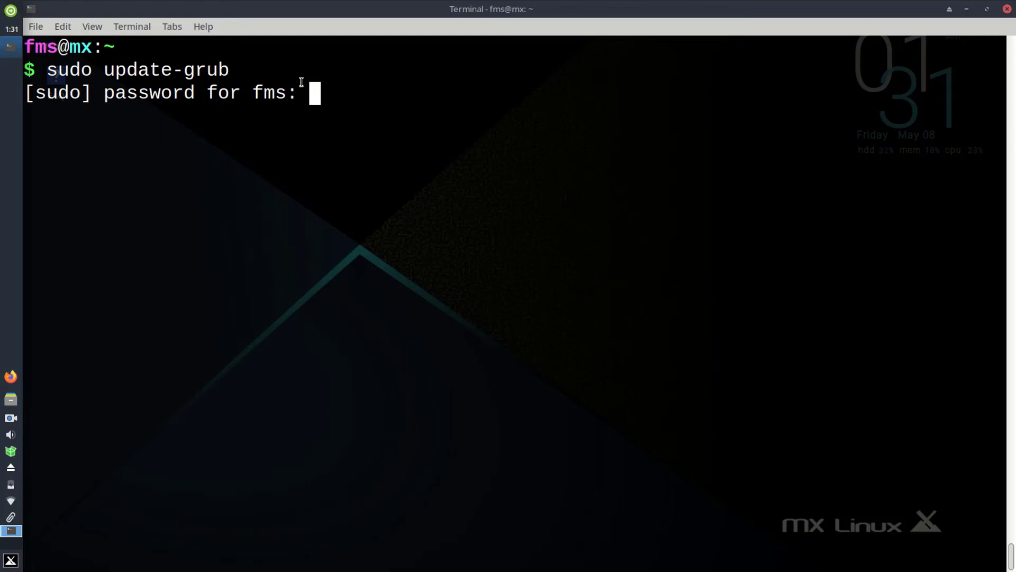
{"action": "key", "text": "Return"}
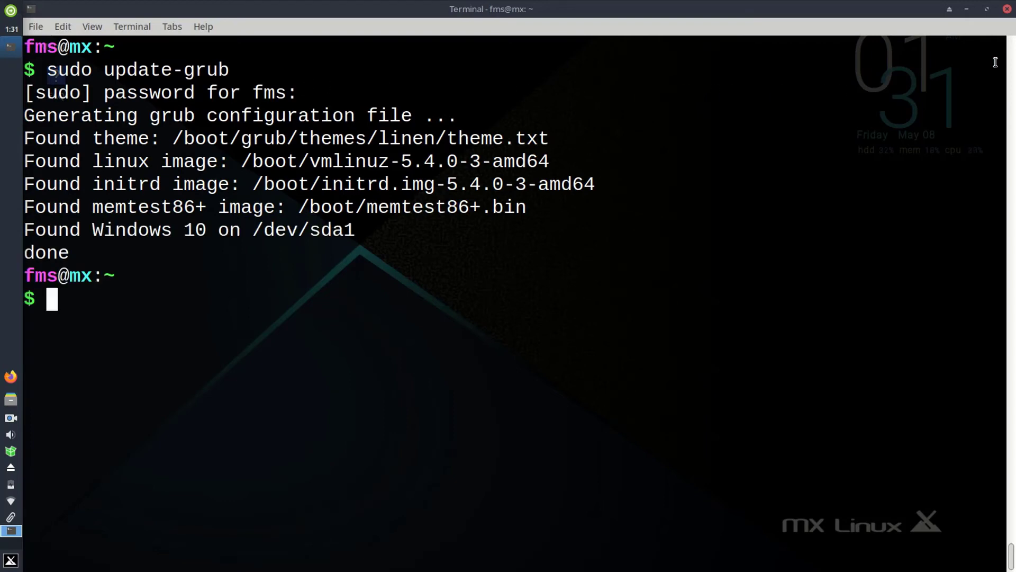
- Close the terminal, restart the computer and start Windows 10 (on /dev/sda1) from the boot menu
{"action": "left_click", "coordinate": [1007, 10]}
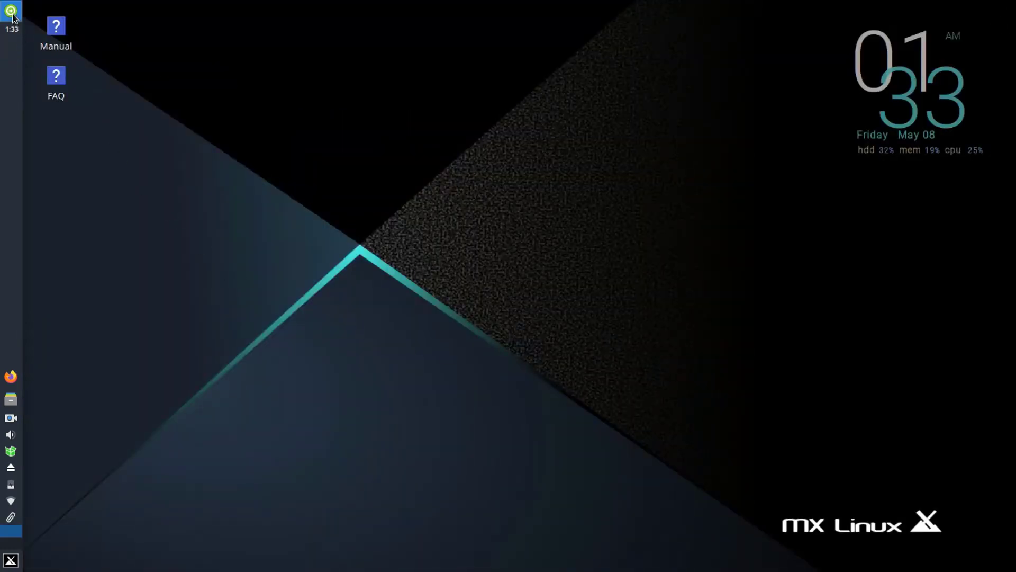
{"action": "left_click", "coordinate": [11, 11]}
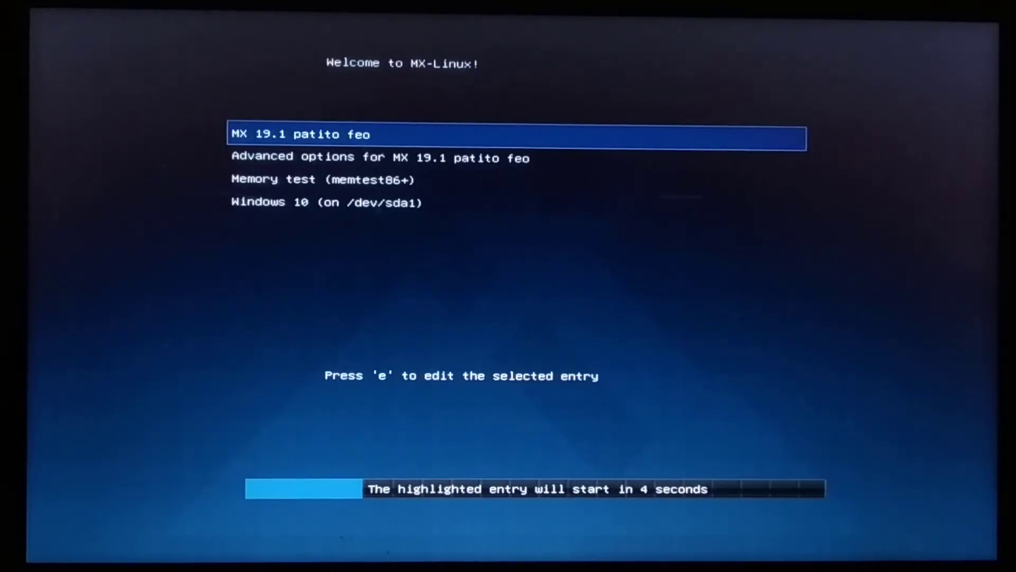
{"action": "key", "text": "Down"}
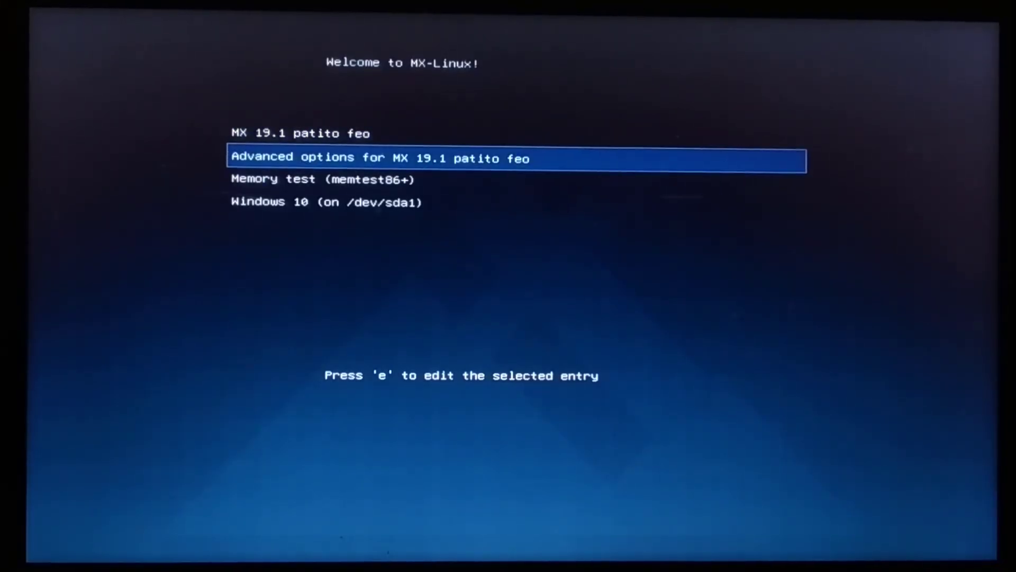
{"action": "key", "text": "Down"}
{"action": "key", "text": "Down"}
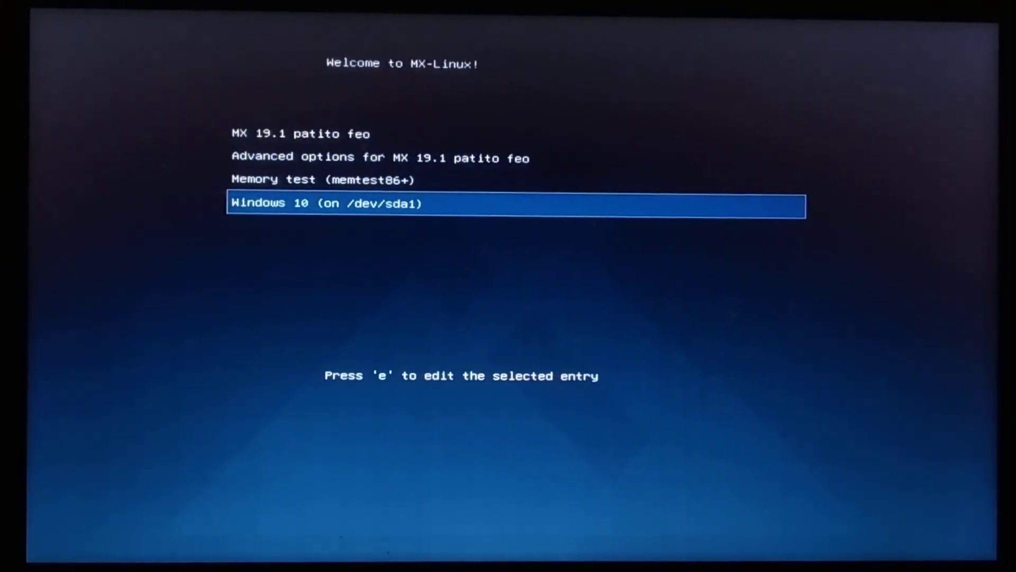
{"action": "key", "text": "Return"}
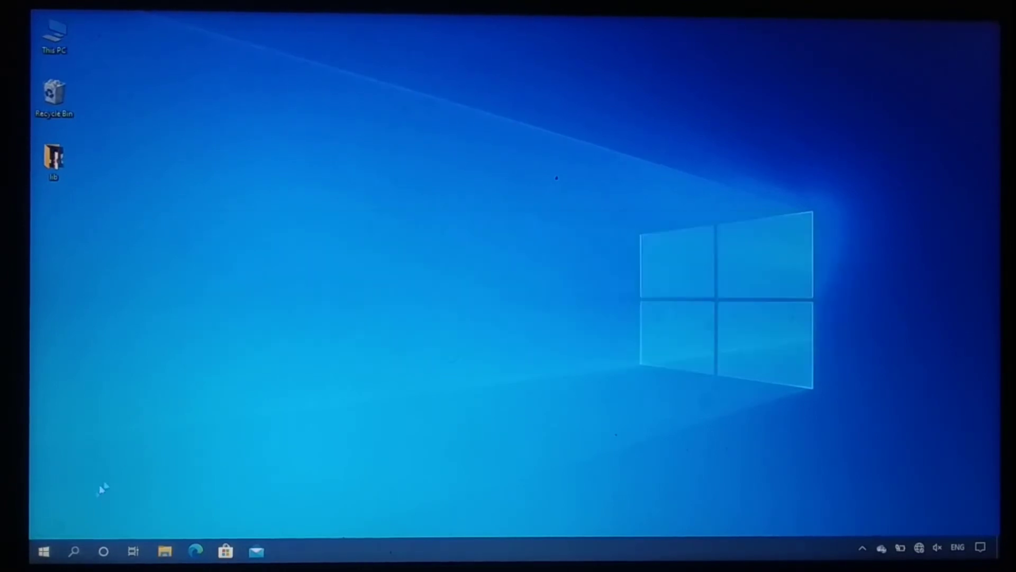
- Restart Windows 10 into the advanced start-up recovery screen
{"action": "left_click", "coordinate": [43, 554]}
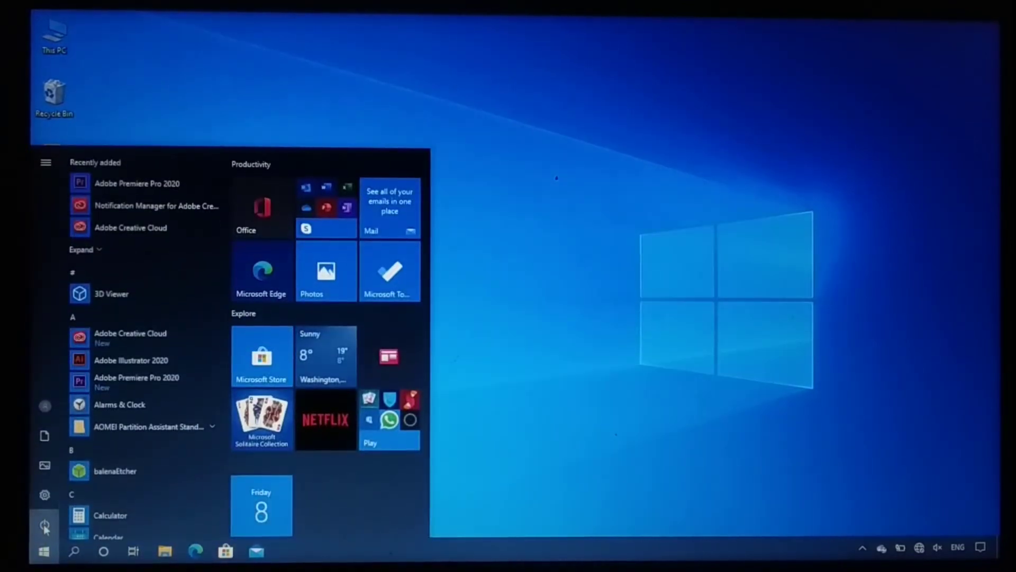
{"action": "left_click", "coordinate": [45, 526]}
{"action": "left_click", "coordinate": [104, 496]}
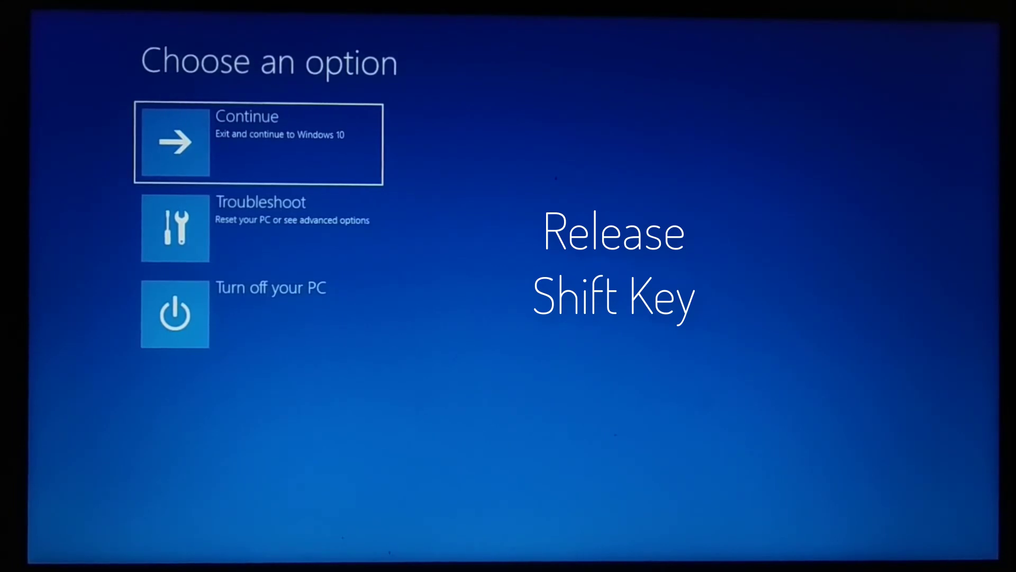
- Open the Command Prompt from the advanced troubleshooting options of the recovery environment
{"action": "key", "text": "Down"}
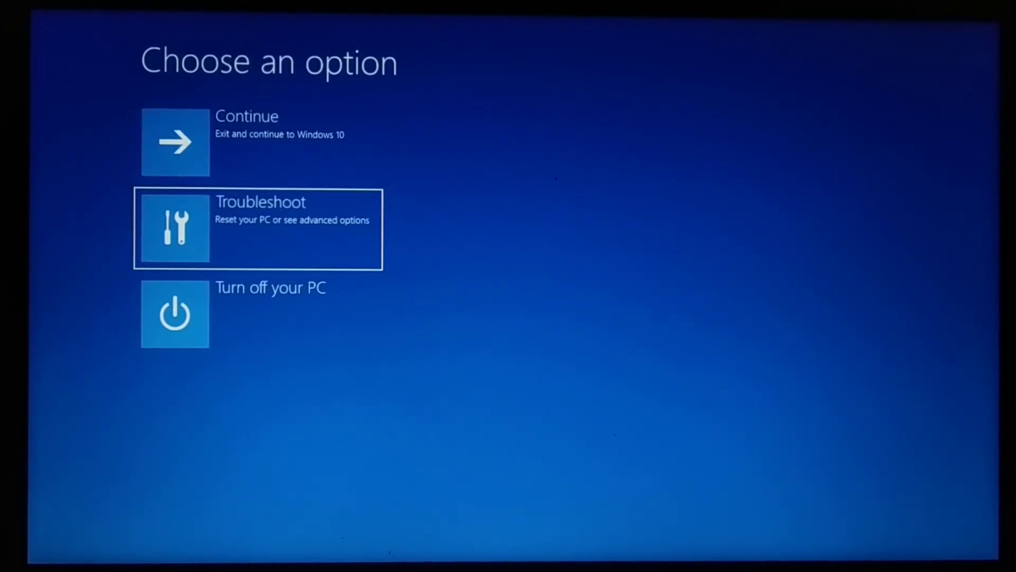
{"action": "key", "text": "Return"}
{"action": "key", "text": "Down"}
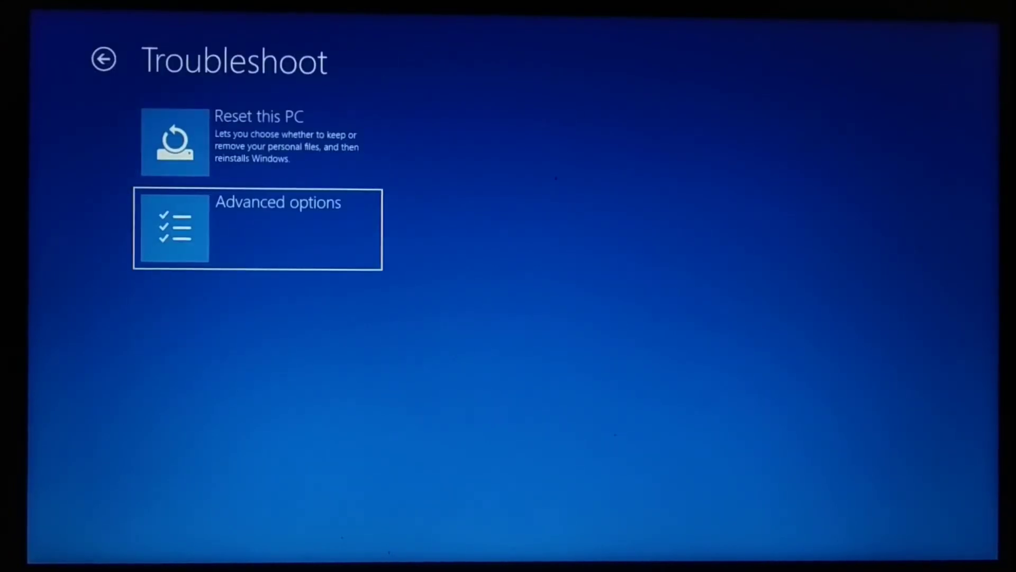
{"action": "key", "text": "Return"}
{"action": "key", "text": "Down"}
{"action": "key", "text": "Down"}
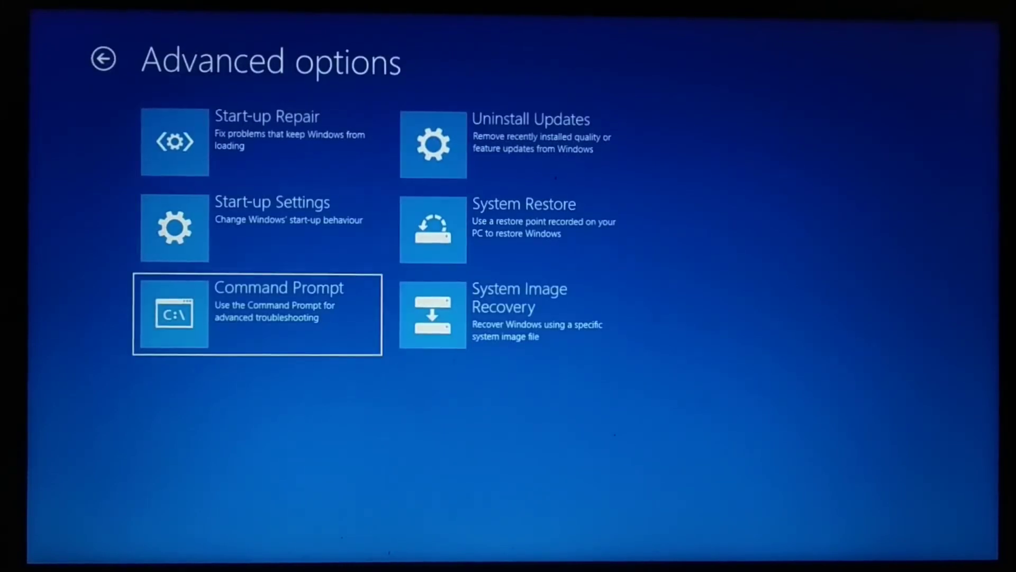
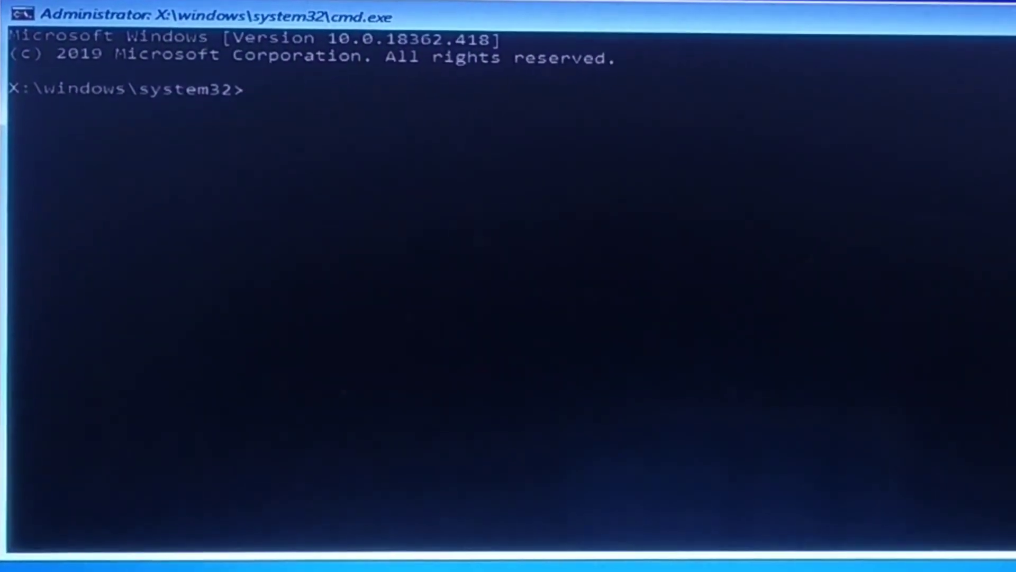
- List the BOOTREC commands and rewrite the master boot record with BOOTREC /FIXMBR
{"action": "type", "text": "BOOTREC"}
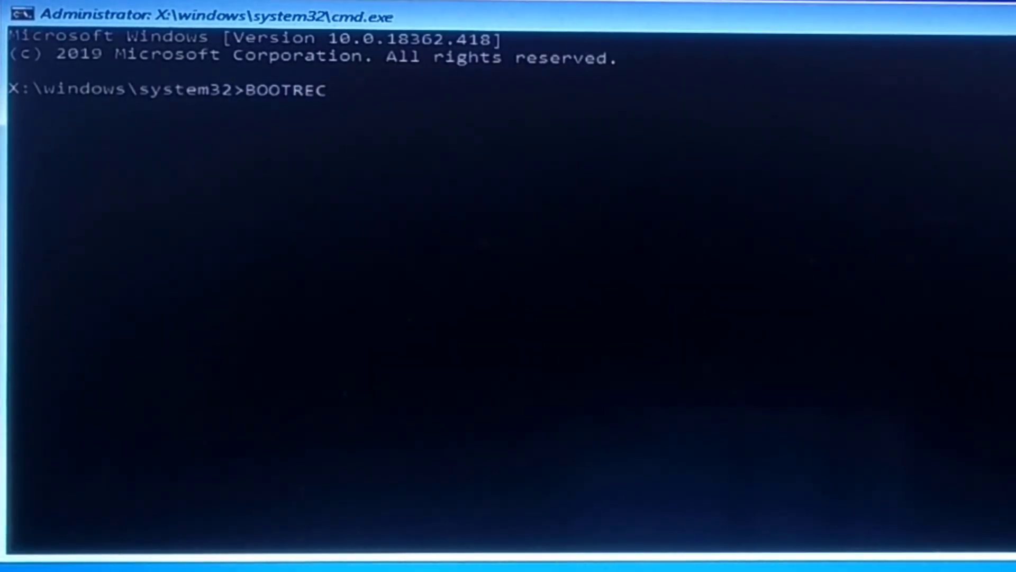
{"action": "key", "text": "Return"}
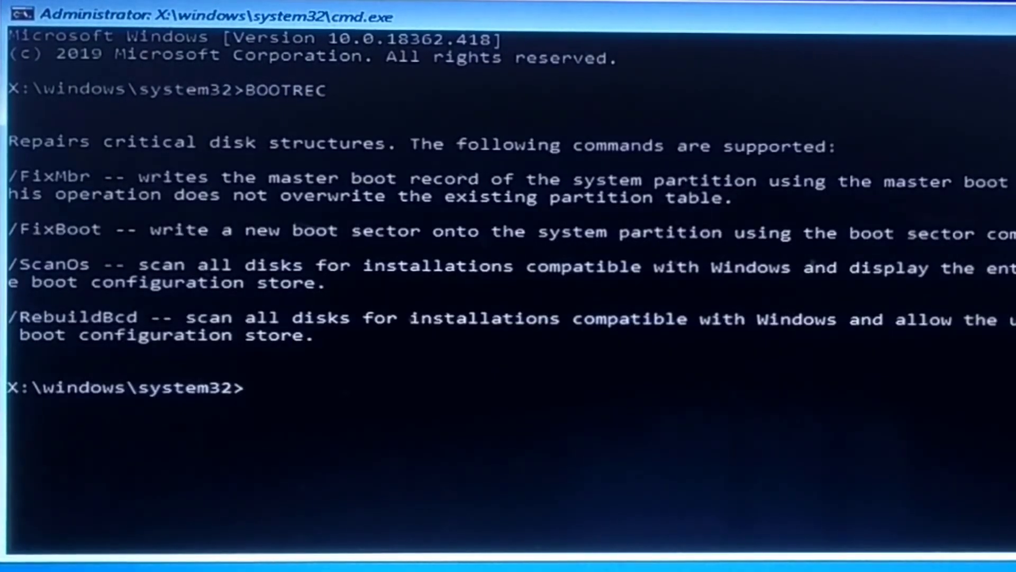
{"action": "type", "text": "BOOTR"}
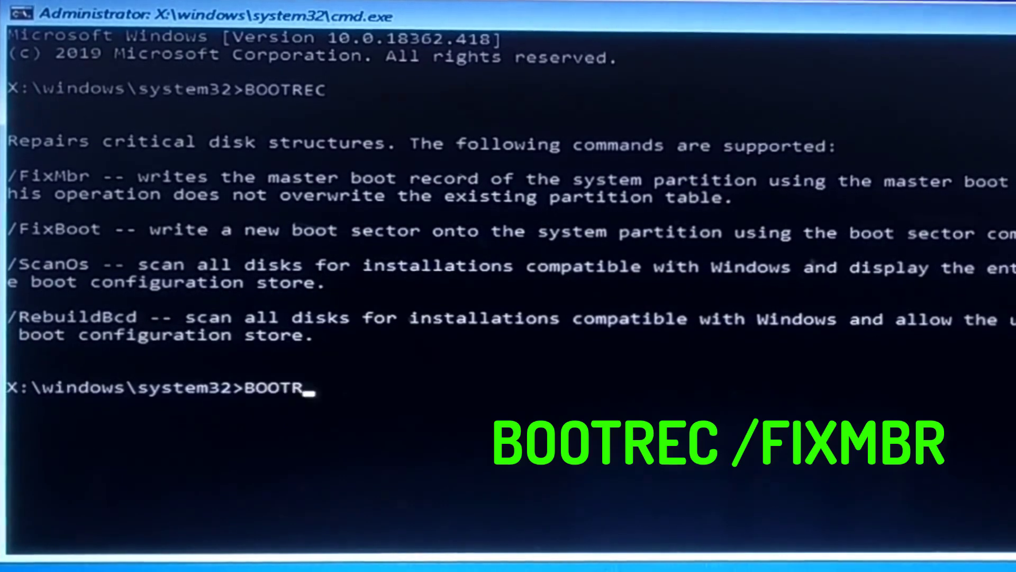
{"action": "type", "text": "EC /FIXMBR"}
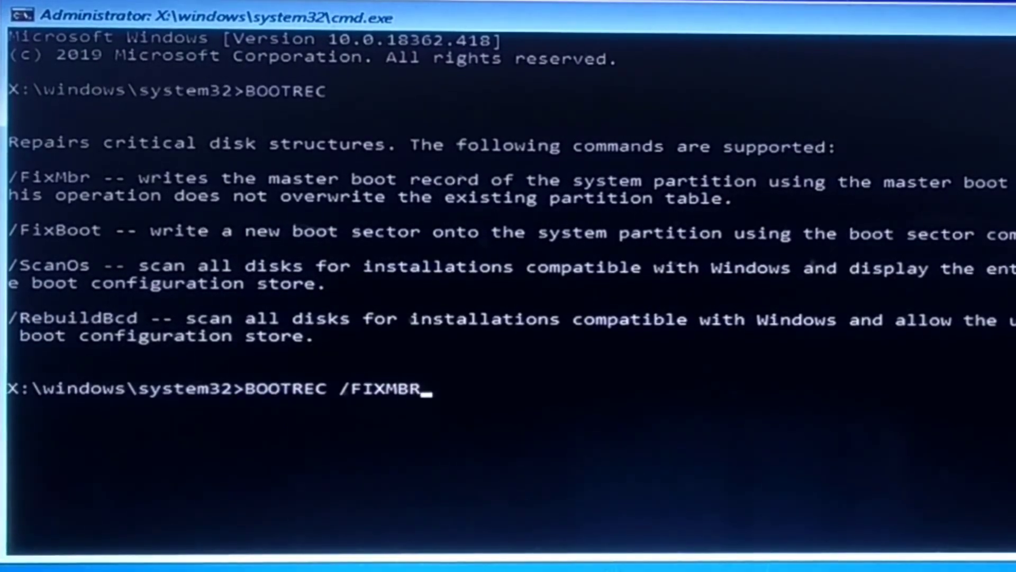
{"action": "key", "text": "Return"}
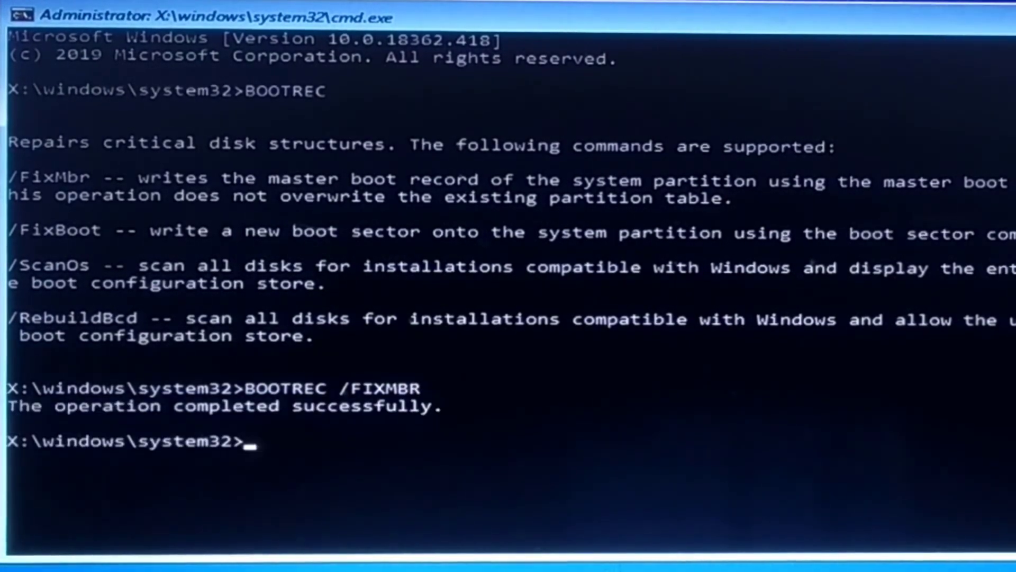
- Try to write a new boot sector onto the system partition with BOOTREC /FIXBOOT
{"action": "type", "text": "BOOT"}
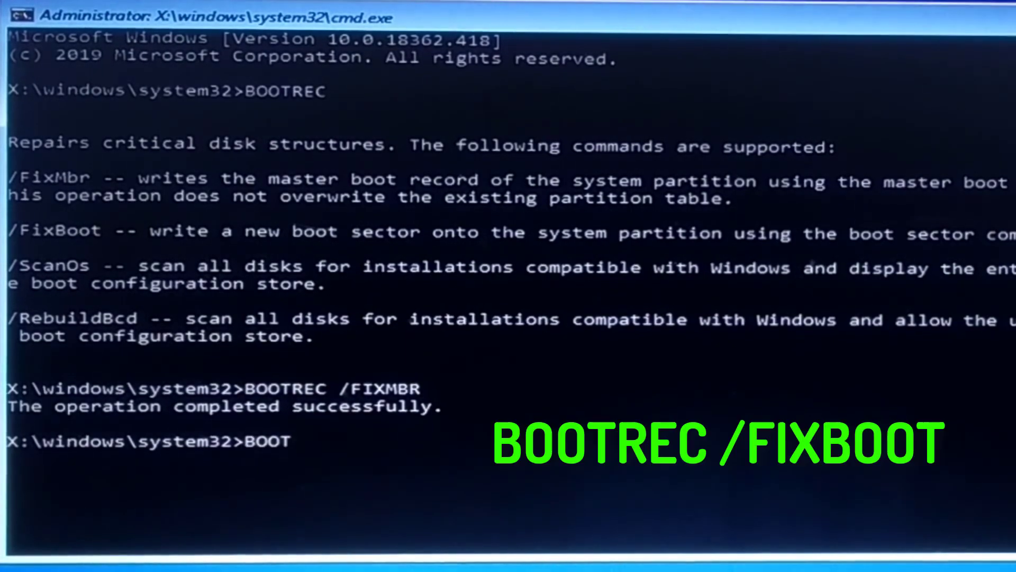
{"action": "type", "text": "REC /FIXBOOT"}
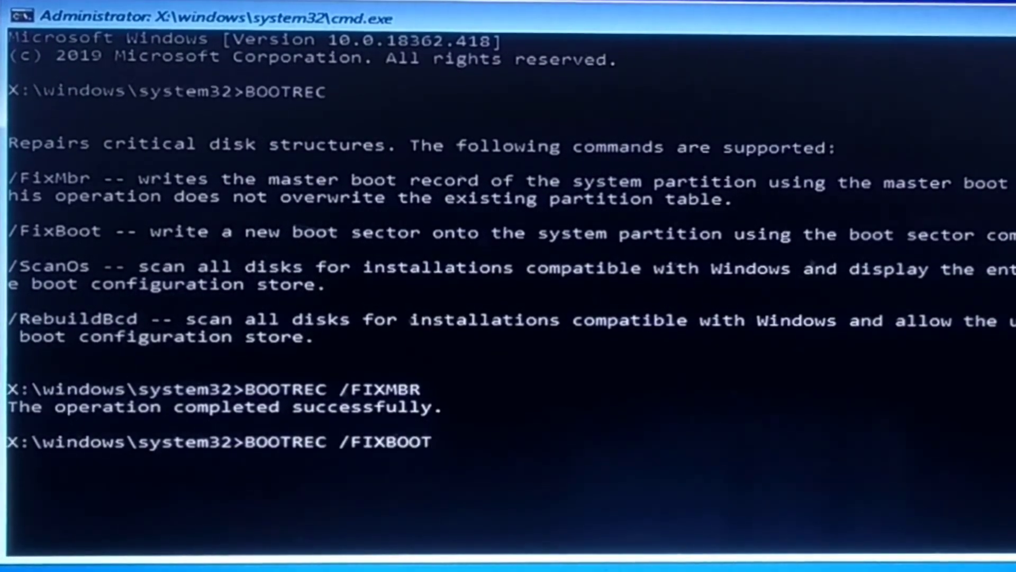
{"action": "key", "text": "Return"}
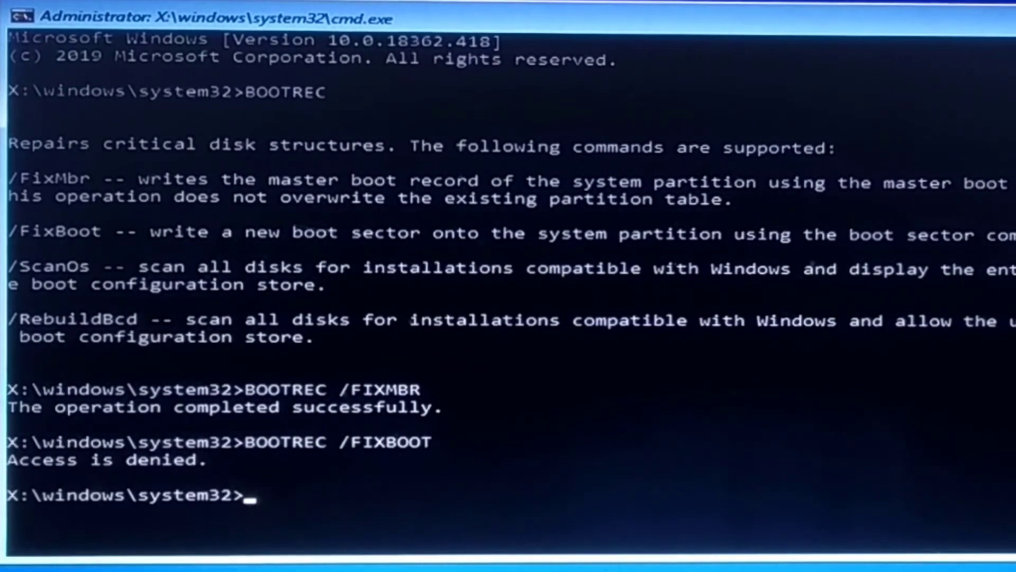
- Leave the recovery Command Prompt with EXIT and continue to Windows 10
{"action": "type", "text": "EXIT"}
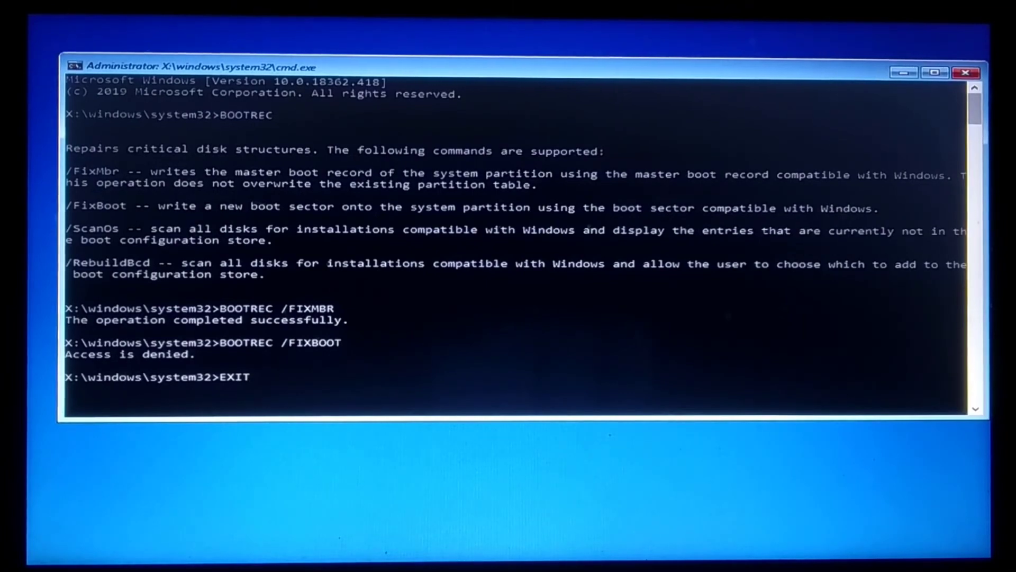
{"action": "key", "text": "Return"}
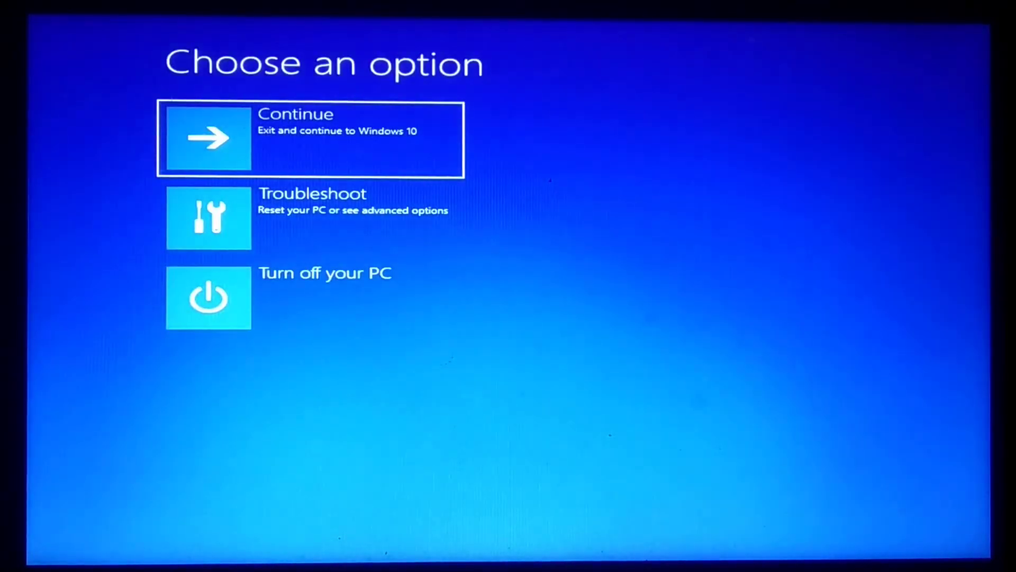
{"action": "key", "text": "Return"}
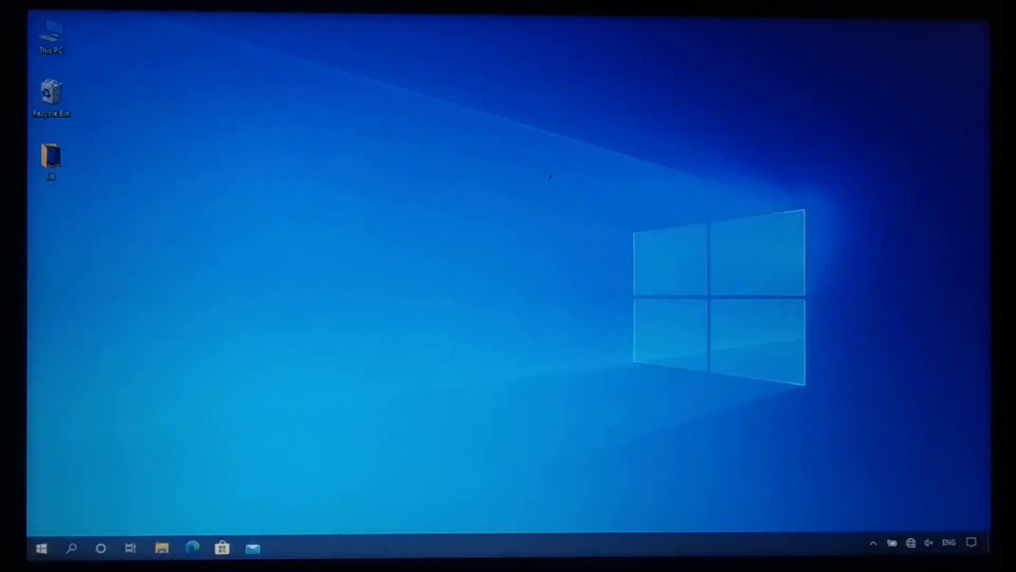
- Open Disk Management and delete the 19.53 GB Linux partition between the C: and E: volumes on Disk 0
{"action": "right_click", "coordinate": [41, 548]}
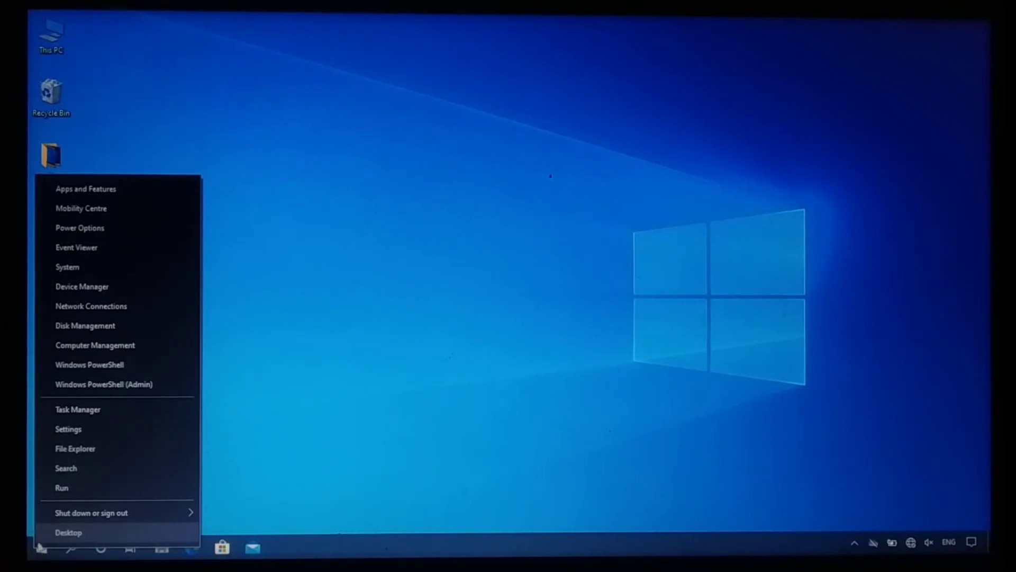
{"action": "left_click", "coordinate": [122, 326]}
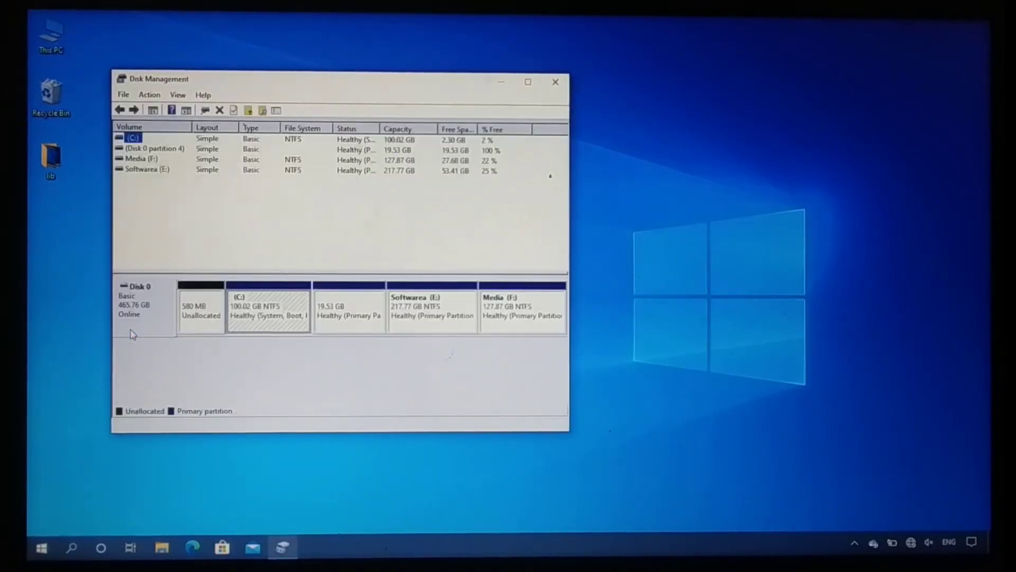
{"action": "left_click_drag", "start_coordinate": [310, 83], "coordinate": [457, 86]}
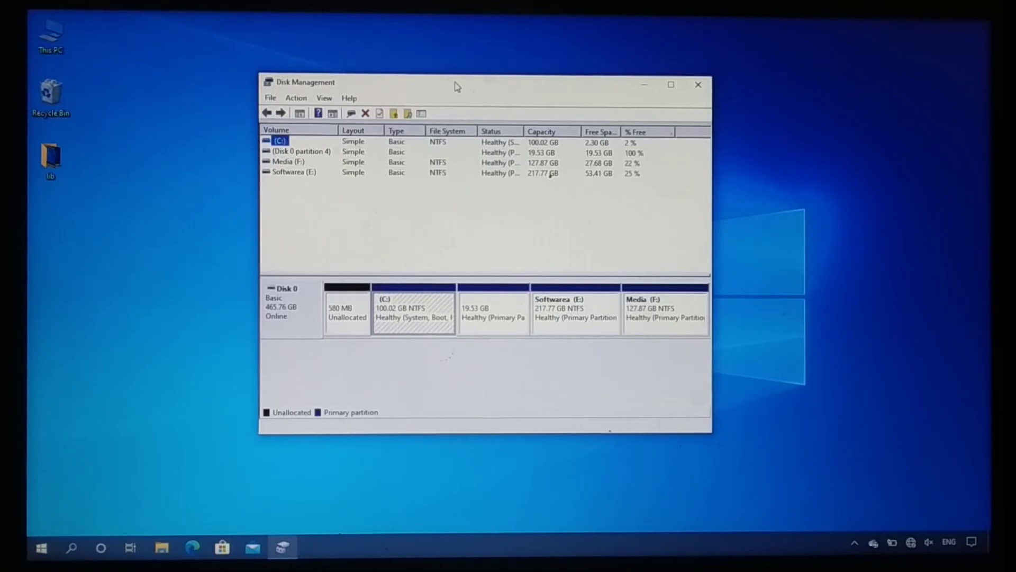
{"action": "left_click", "coordinate": [503, 304]}
{"action": "right_click", "coordinate": [502, 304]}
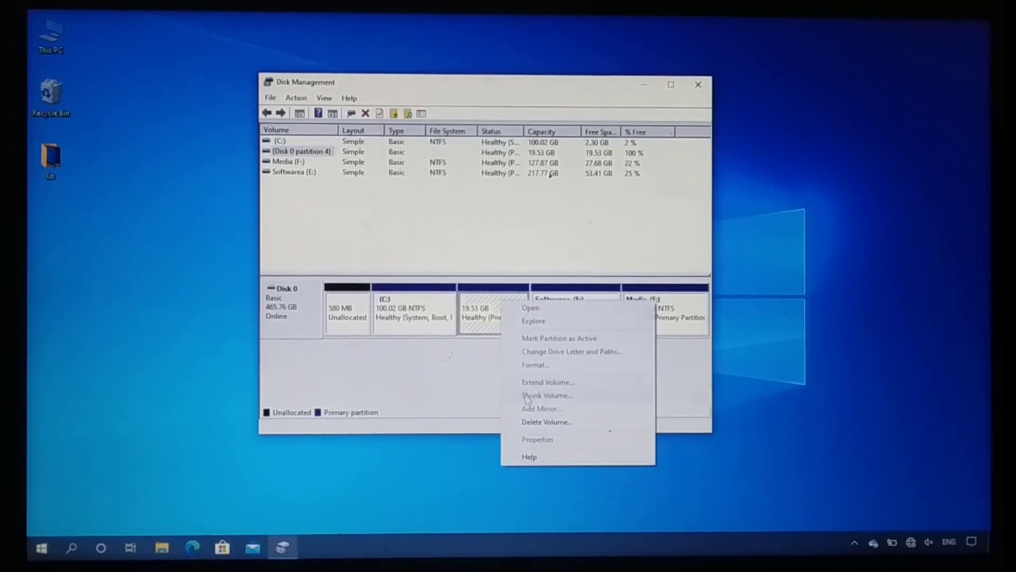
{"action": "left_click", "coordinate": [550, 422]}
{"action": "left_click", "coordinate": [561, 325]}
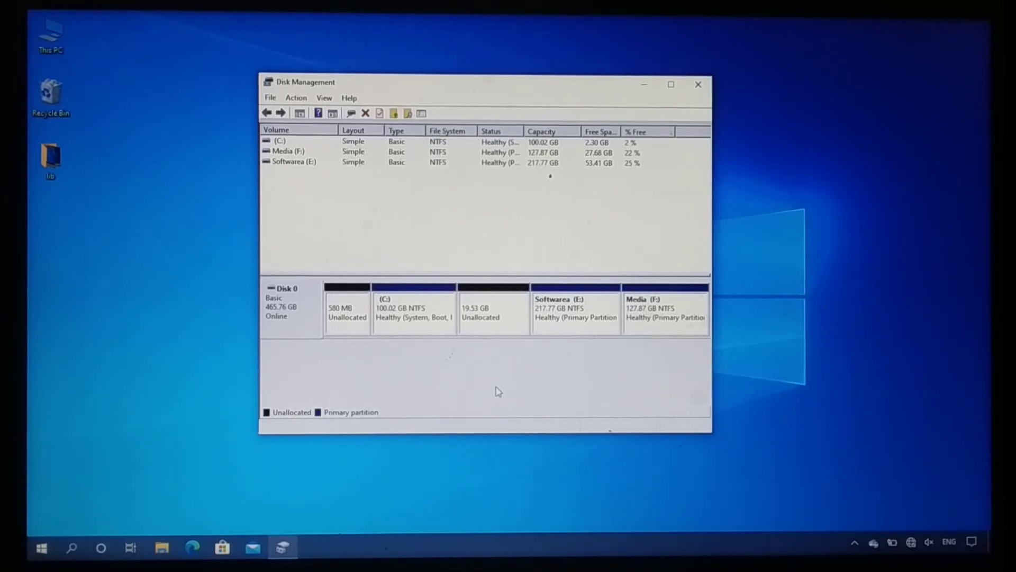
- Extend the C: volume with 20000 MB of the adjacent unallocated space on Disk 0 and close Disk Management
{"action": "right_click", "coordinate": [442, 306]}
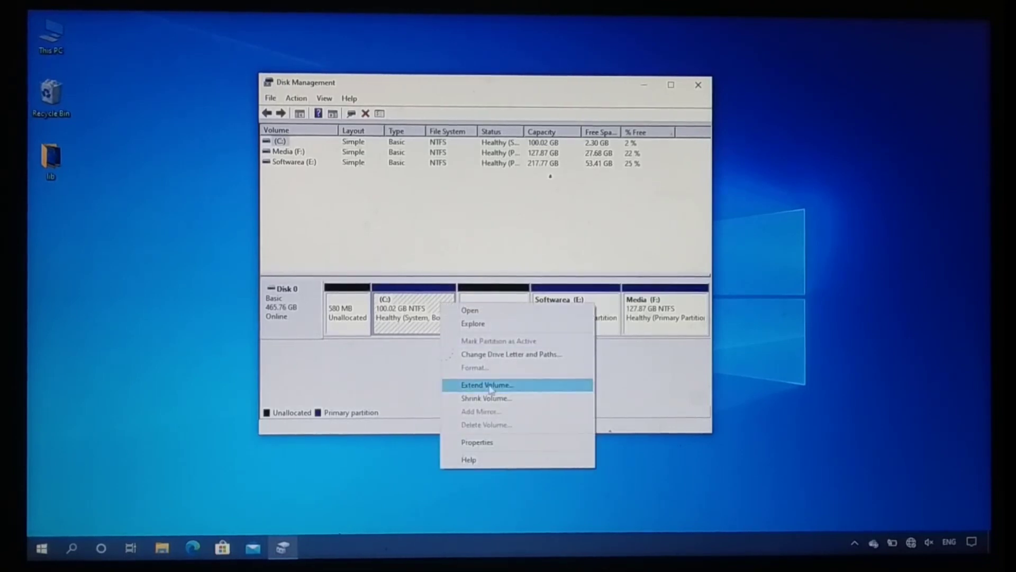
{"action": "left_click", "coordinate": [497, 385]}
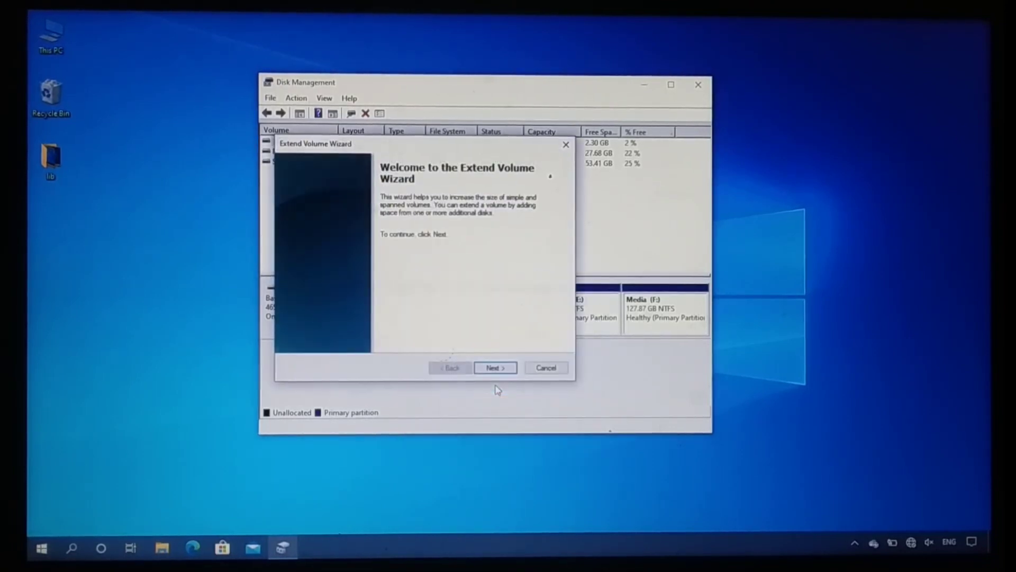
{"action": "left_click", "coordinate": [496, 368]}
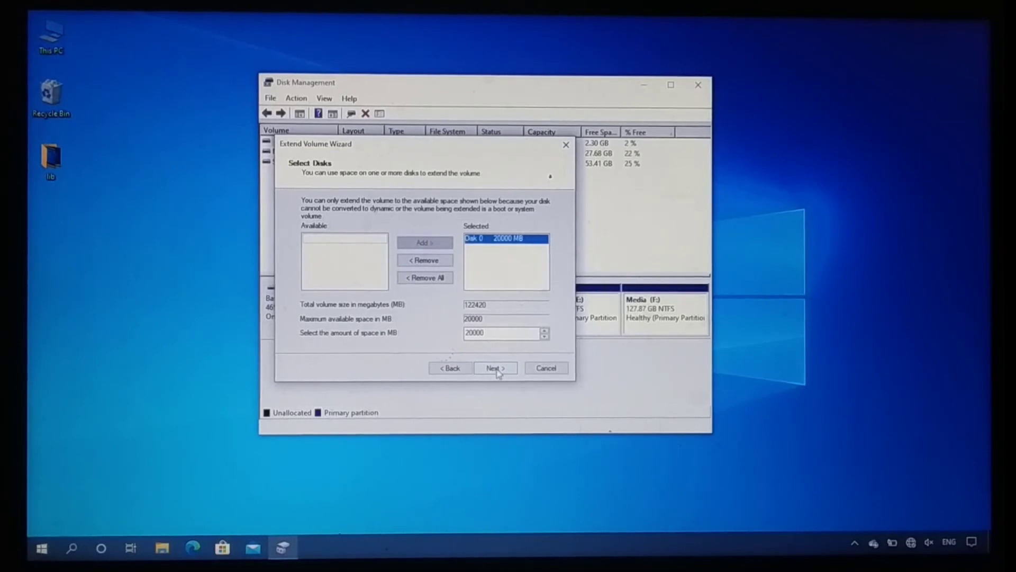
{"action": "left_click", "coordinate": [497, 370]}
{"action": "left_click", "coordinate": [495, 368]}
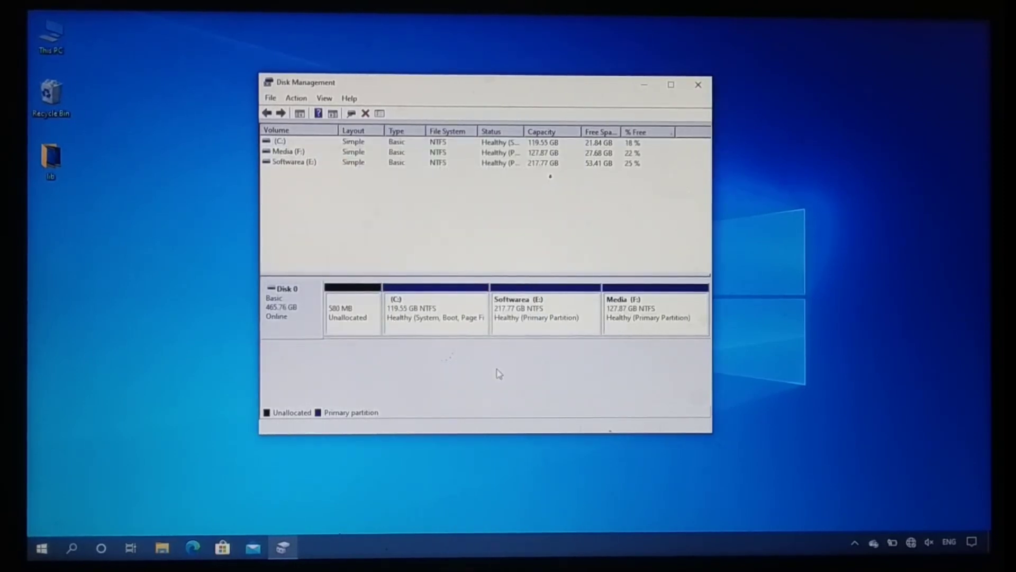
{"action": "left_click", "coordinate": [698, 85]}
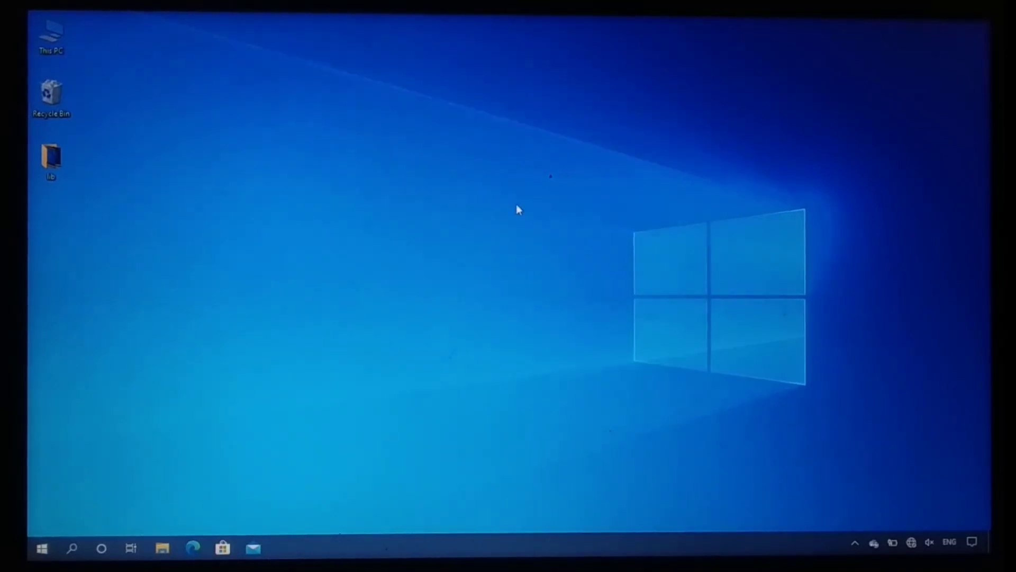